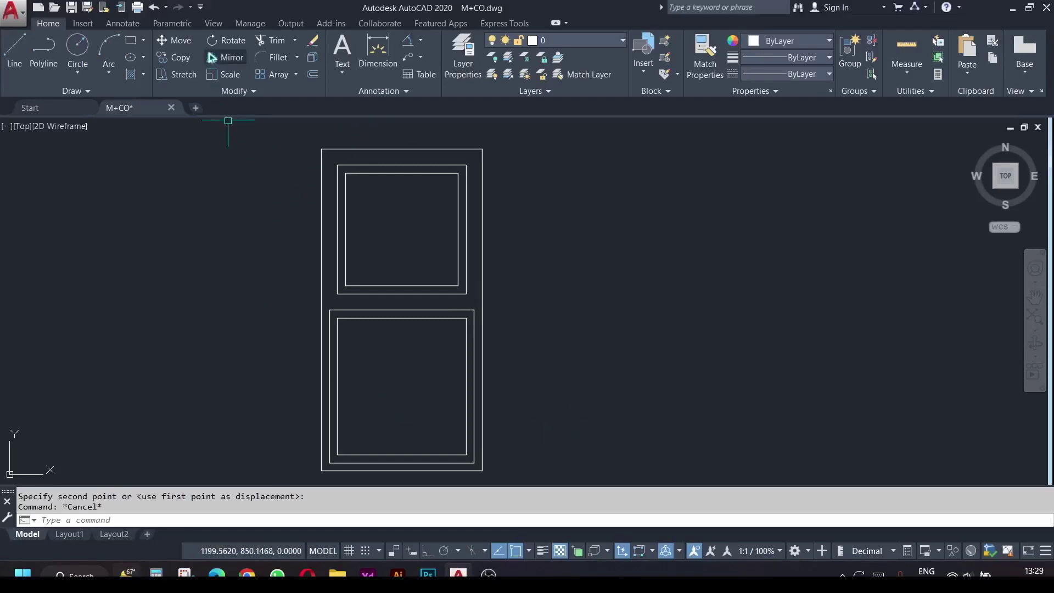
{"action": "left_click", "coordinate": [224, 75]}
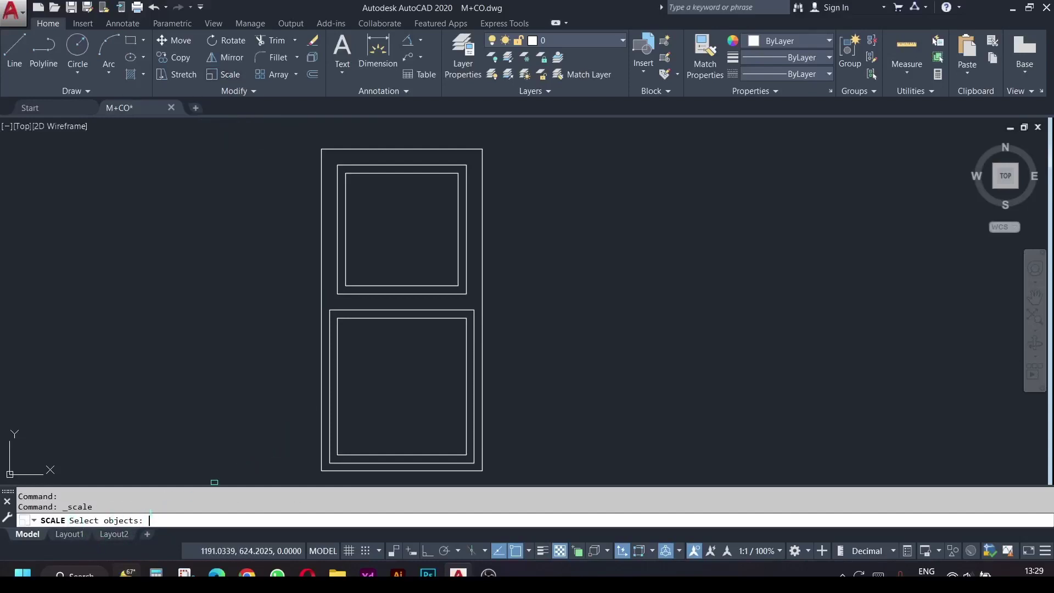
{"action": "left_click", "coordinate": [307, 134]}
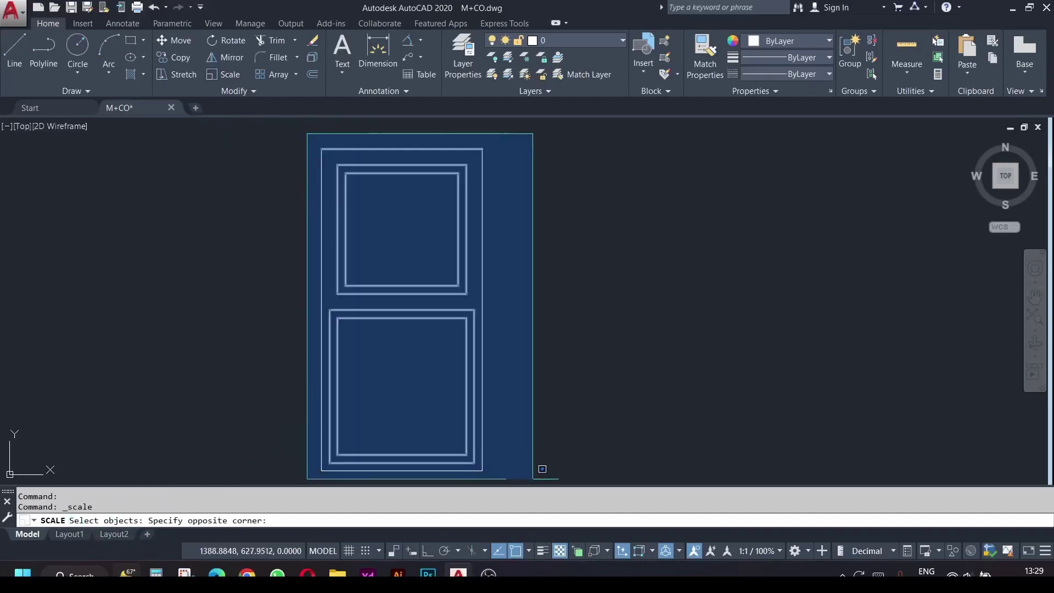
{"action": "left_click", "coordinate": [531, 481]}
{"action": "key", "text": "Return"}
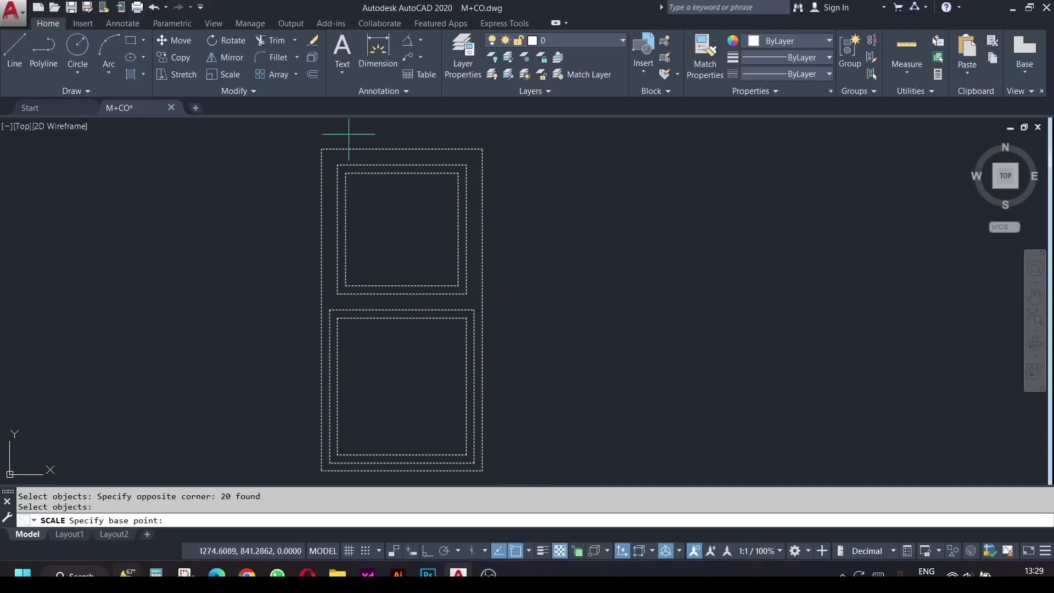
{"action": "key", "text": "Escape"}
{"action": "key", "text": "Escape"}
Dimension the width of the two-panel door along its outer top edge.
{"action": "left_click", "coordinate": [391, 63]}
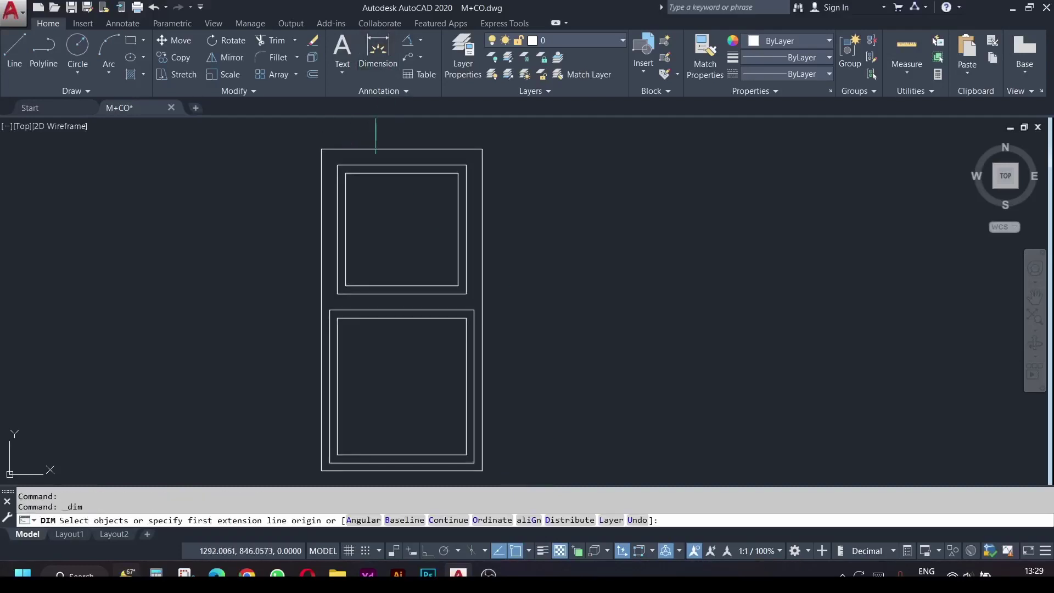
{"action": "scroll", "coordinate": [330, 242], "scroll_direction": "up", "scroll_amount": 5}
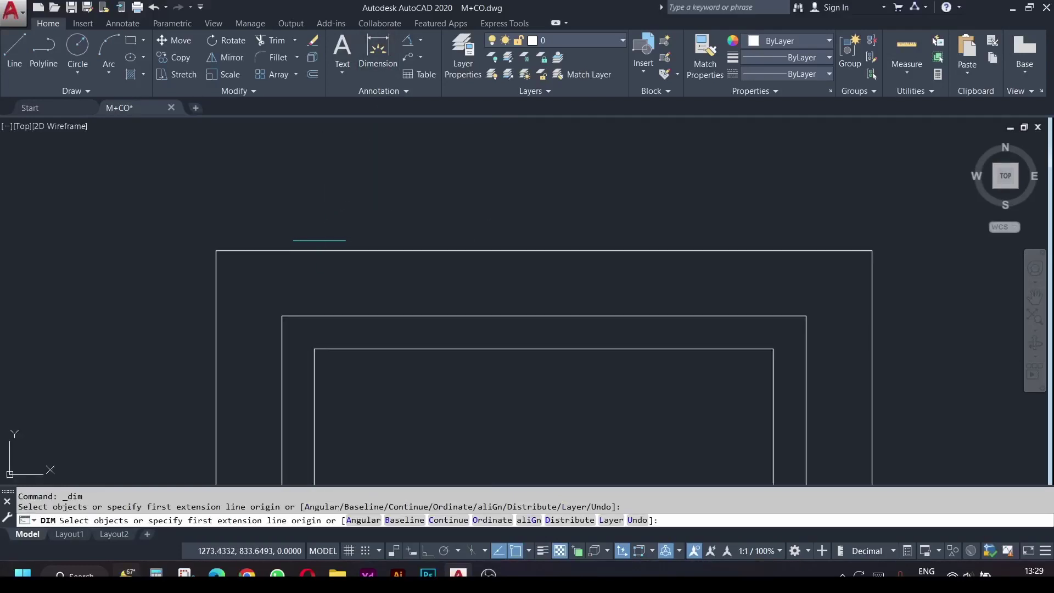
{"action": "left_click", "coordinate": [312, 251]}
{"action": "left_click", "coordinate": [769, 190]}
{"action": "middle_click_drag", "start_coordinate": [751, 238], "coordinate": [698, 259]}
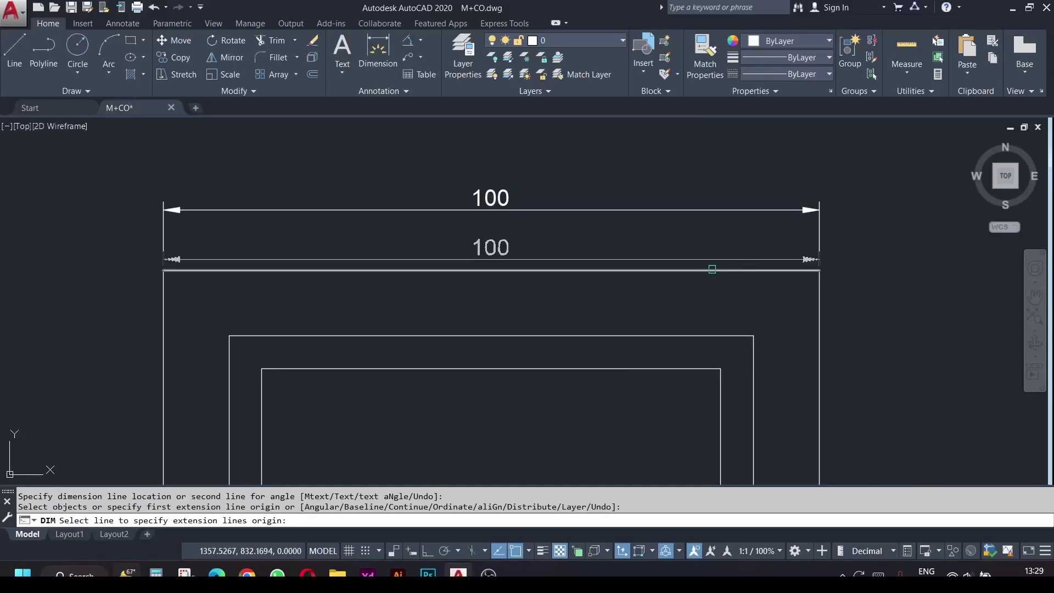
{"action": "middle_click_drag", "start_coordinate": [420, 248], "coordinate": [400, 236]}
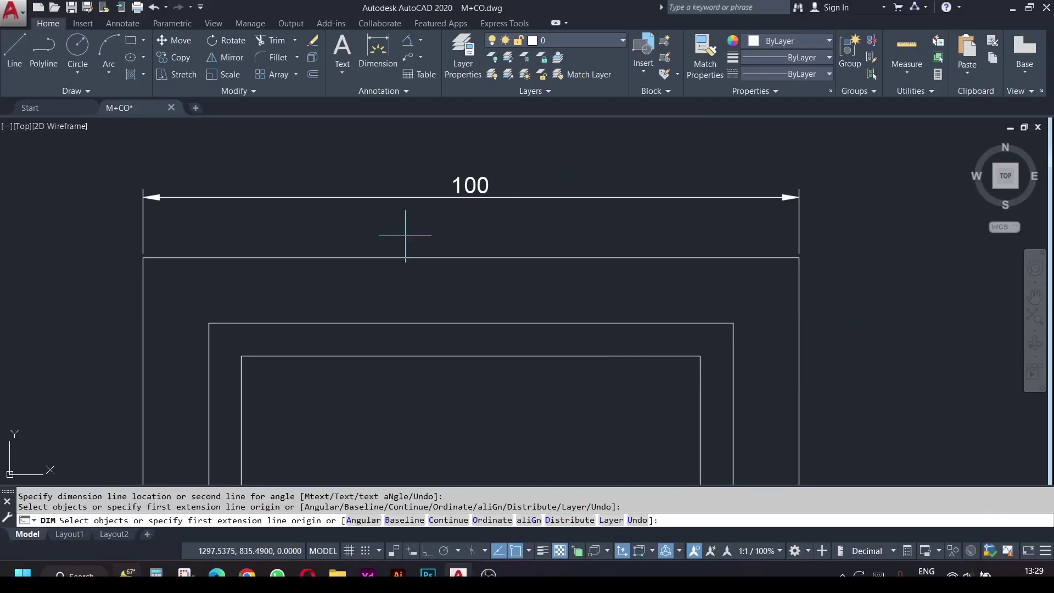
{"action": "key", "text": "Escape"}
Delete the width dimension above the door.
{"action": "left_click", "coordinate": [531, 219]}
{"action": "left_click", "coordinate": [514, 168]}
{"action": "key", "text": "Delete"}
Scale the entire two-panel door by a factor of 1.5 from its lower-left outer corner.
{"action": "scroll", "coordinate": [513, 168], "scroll_direction": "down", "scroll_amount": 3}
{"action": "mouse_move", "coordinate": [579, 240]}
{"action": "middle_mouse_down"}
{"action": "mouse_move", "coordinate": [464, 178]}
{"action": "mouse_move", "coordinate": [464, 236]}
{"action": "middle_mouse_up"}
{"action": "scroll", "coordinate": [464, 180], "scroll_direction": "down", "scroll_amount": 1}
{"action": "left_click", "coordinate": [342, 169]}
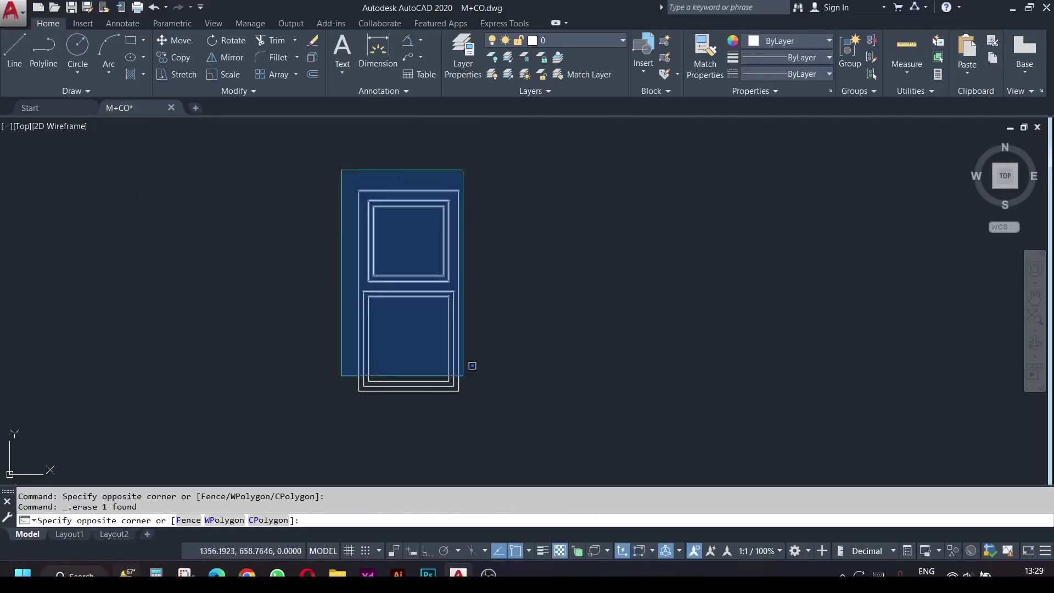
{"action": "left_click", "coordinate": [495, 418]}
{"action": "scroll", "coordinate": [510, 340], "scroll_direction": "up", "scroll_amount": 2}
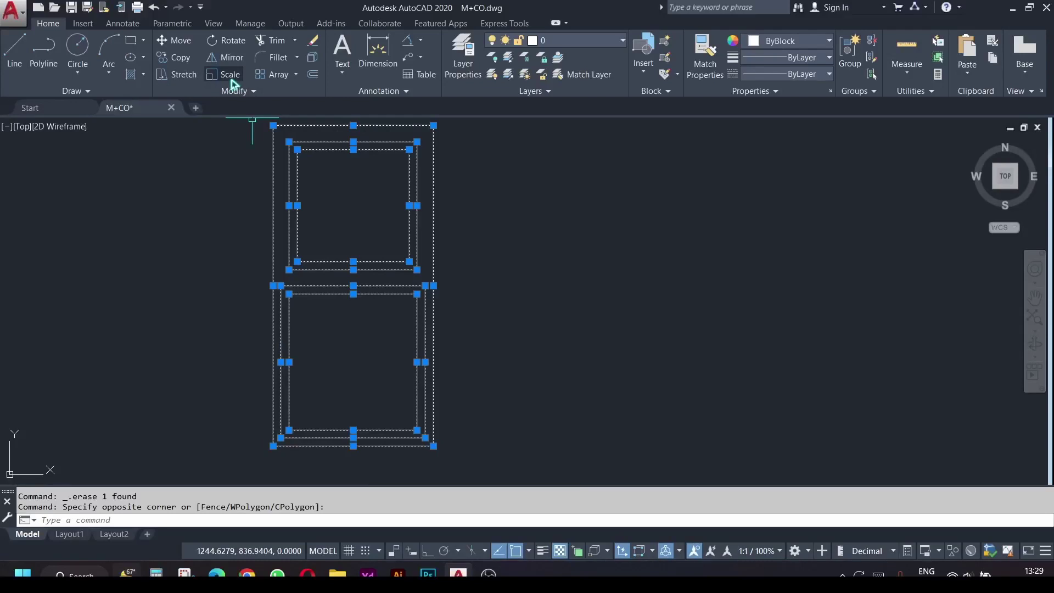
{"action": "middle_click_drag", "start_coordinate": [581, 322], "coordinate": [586, 335]}
{"action": "type", "text": "sc"}
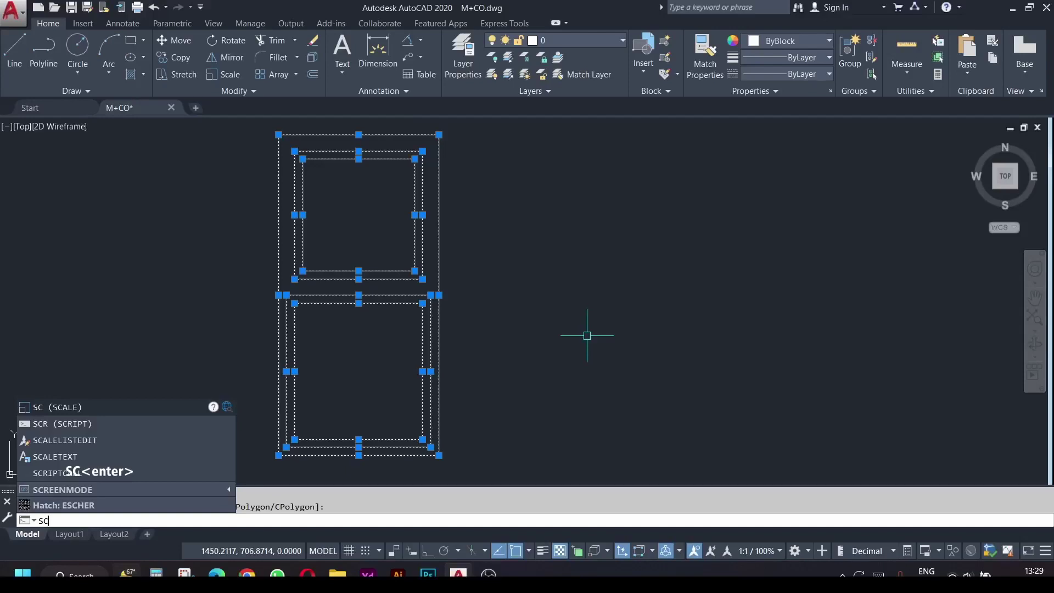
{"action": "key", "text": "Return"}
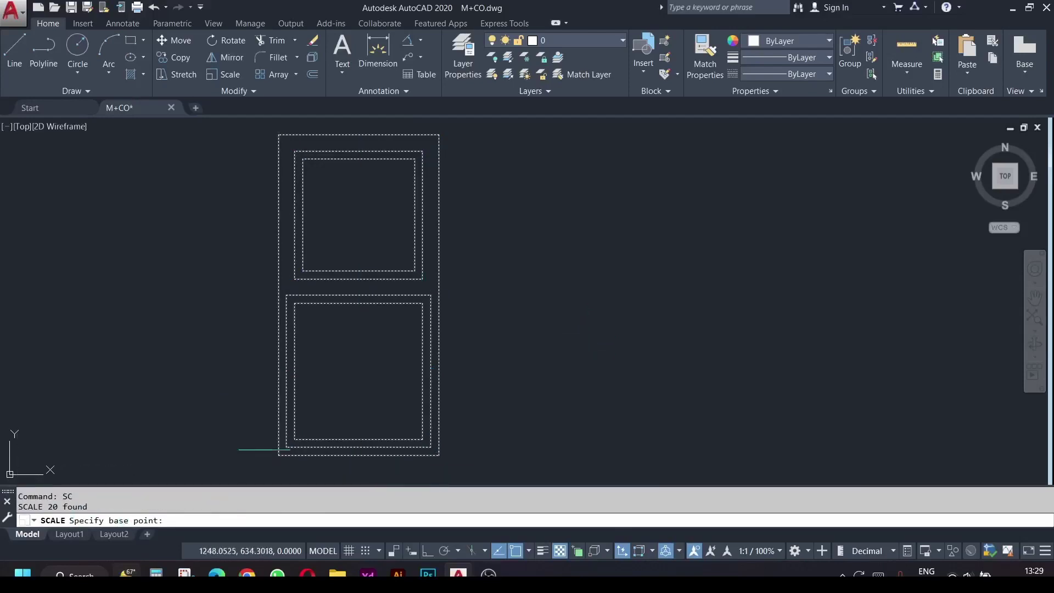
{"action": "left_click", "coordinate": [279, 455]}
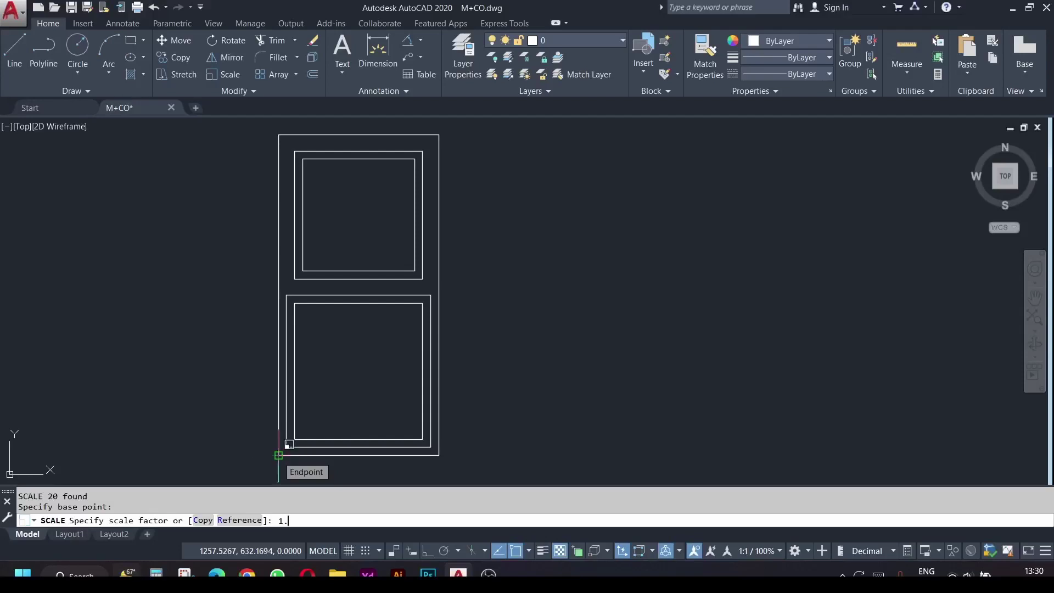
{"action": "key", "text": "Return"}
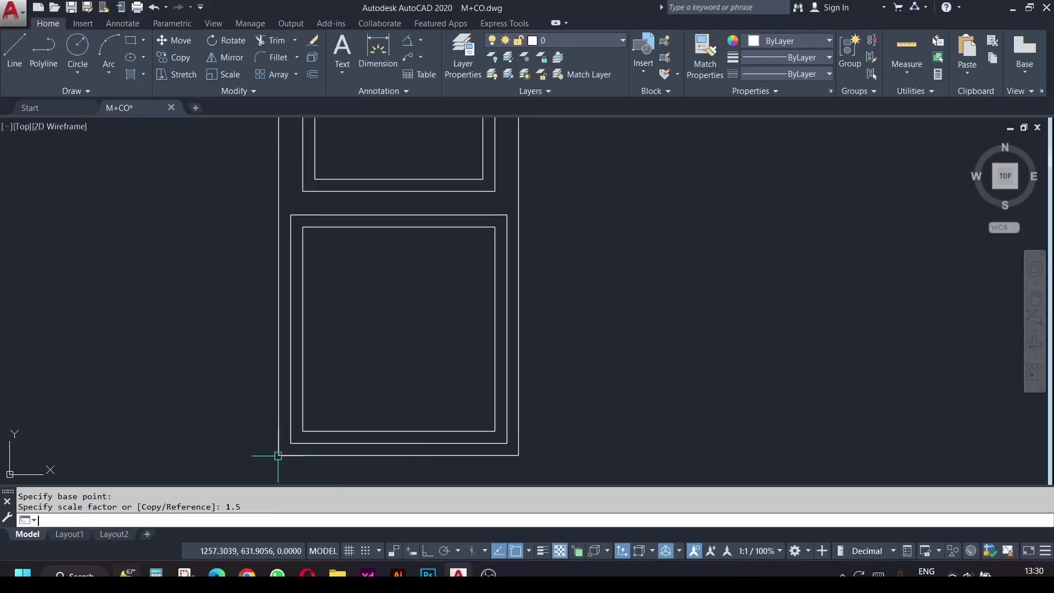
Dimension the width of the enlarged door below its outer bottom edge.
{"action": "middle_click_drag", "start_coordinate": [279, 457], "coordinate": [289, 410]}
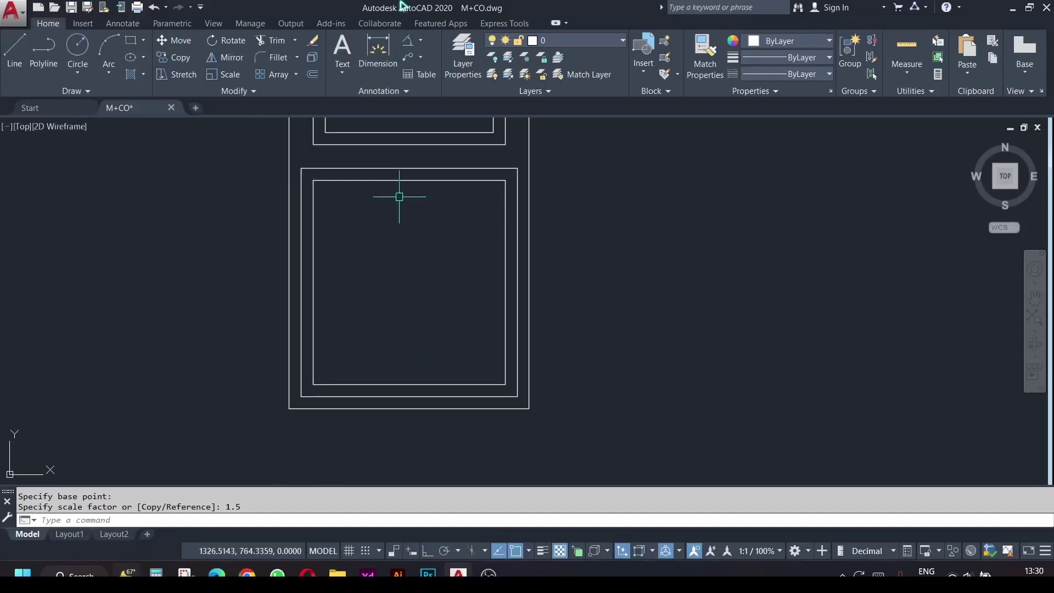
{"action": "left_click", "coordinate": [386, 48]}
{"action": "scroll", "coordinate": [348, 330], "scroll_direction": "up", "scroll_amount": 6}
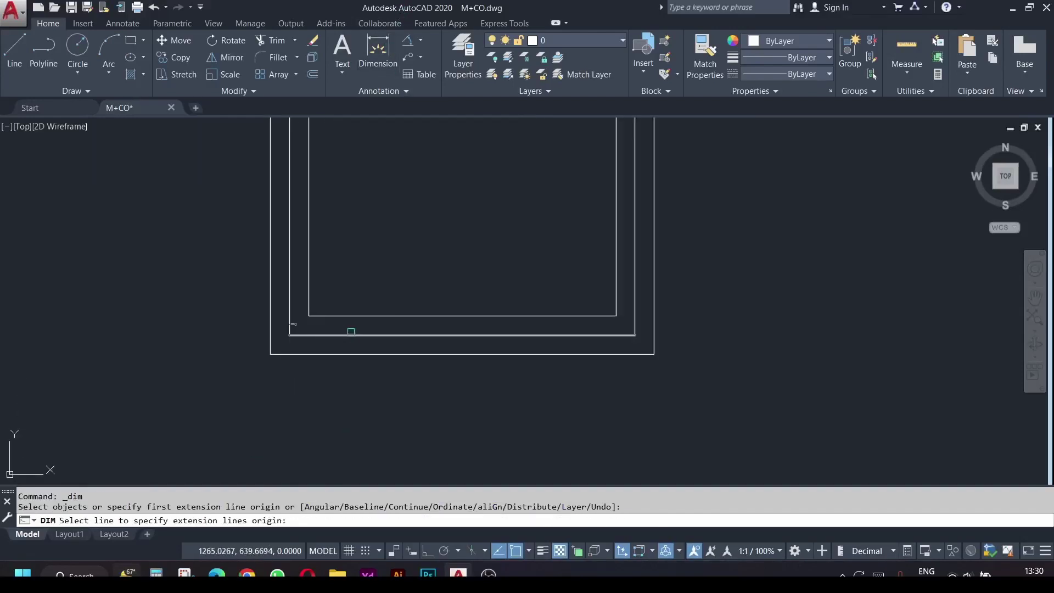
{"action": "left_click", "coordinate": [349, 386]}
{"action": "left_click", "coordinate": [351, 438]}
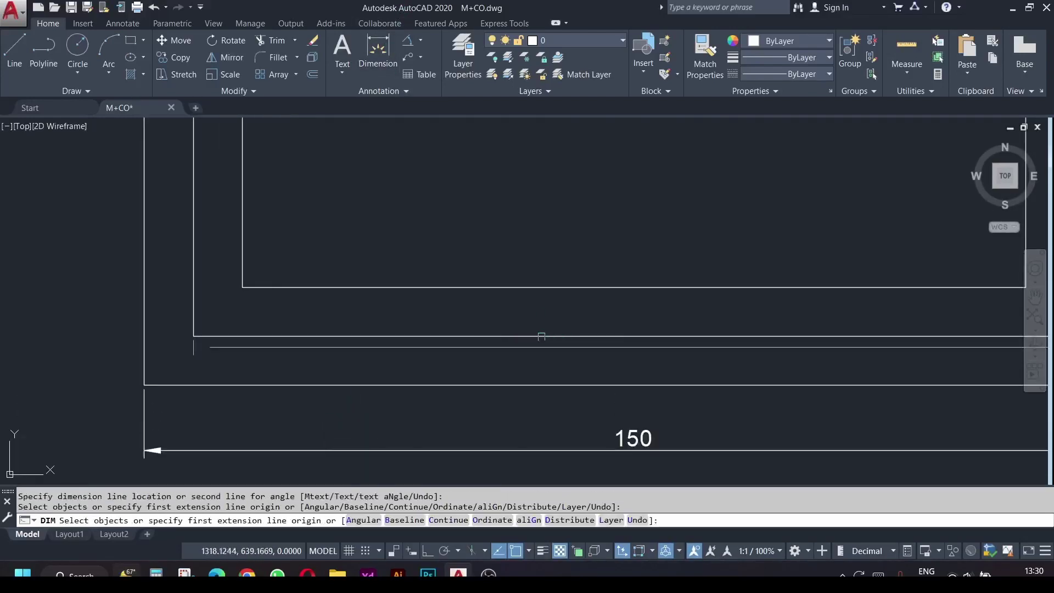
{"action": "scroll", "coordinate": [527, 340], "scroll_direction": "down", "scroll_amount": 2}
{"action": "middle_click_drag", "start_coordinate": [527, 341], "coordinate": [239, 318]}
{"action": "middle_click_drag", "start_coordinate": [798, 370], "coordinate": [878, 379]}
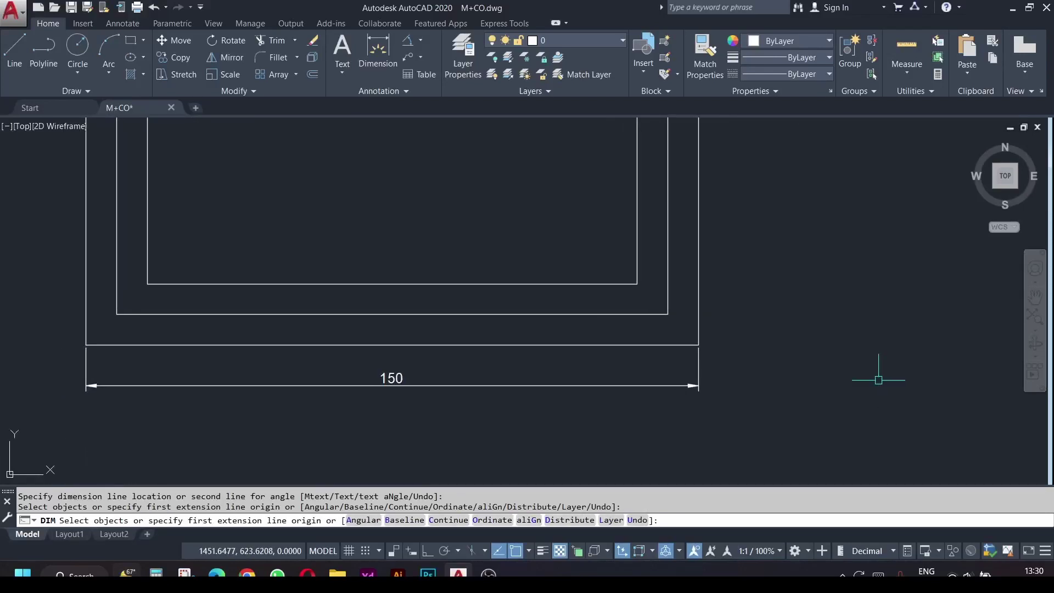
{"action": "key", "text": "Return"}
{"action": "key", "text": "Return"}
Delete the width dimension below the door's bottom edge.
{"action": "middle_click_drag", "start_coordinate": [816, 418], "coordinate": [873, 438]}
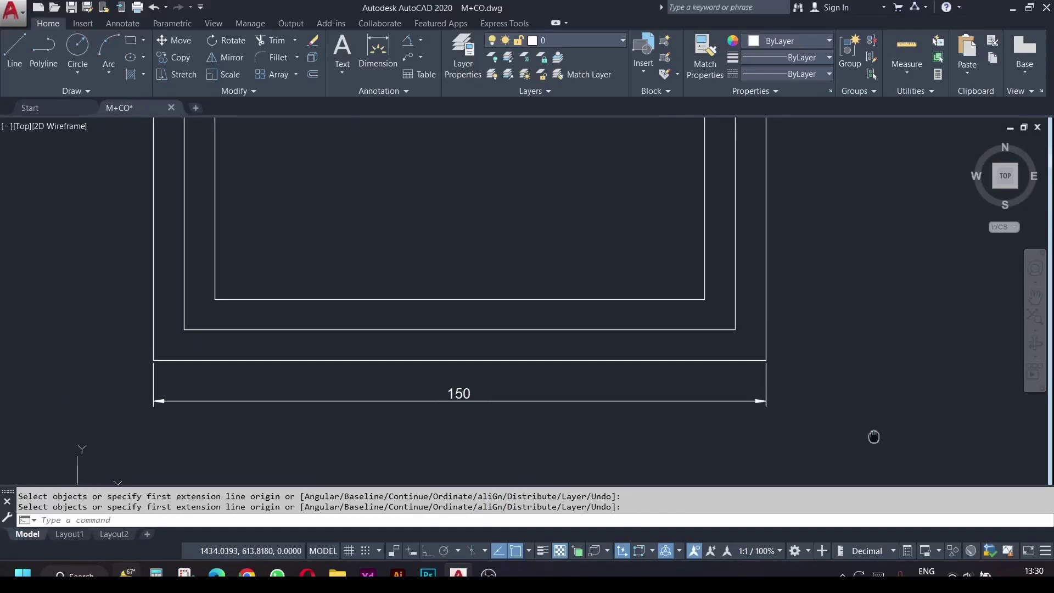
{"action": "left_click", "coordinate": [574, 422]}
{"action": "left_click", "coordinate": [469, 384]}
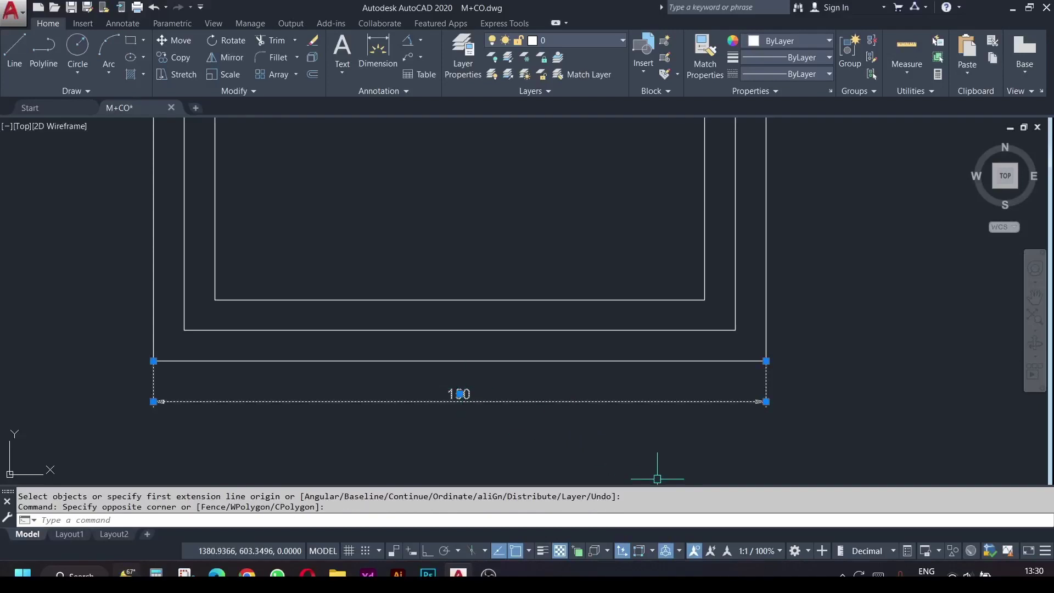
{"action": "key", "text": "Delete"}
Create a scaled copy of the whole door at factor 0.5, using its lower-left outer corner as base point.
{"action": "scroll", "coordinate": [686, 428], "scroll_direction": "down", "scroll_amount": 6}
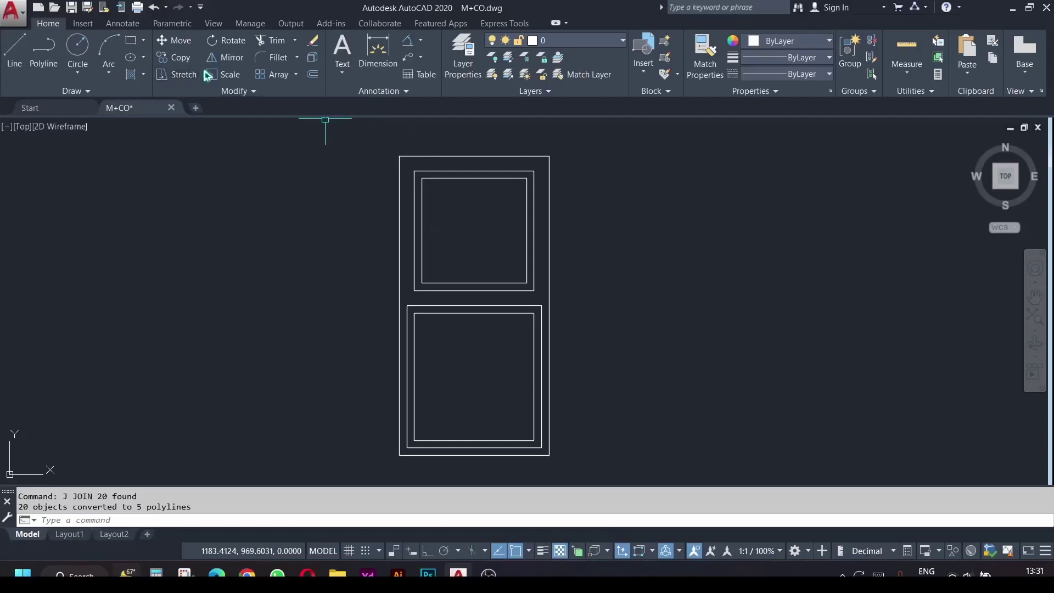
{"action": "left_click", "coordinate": [224, 75]}
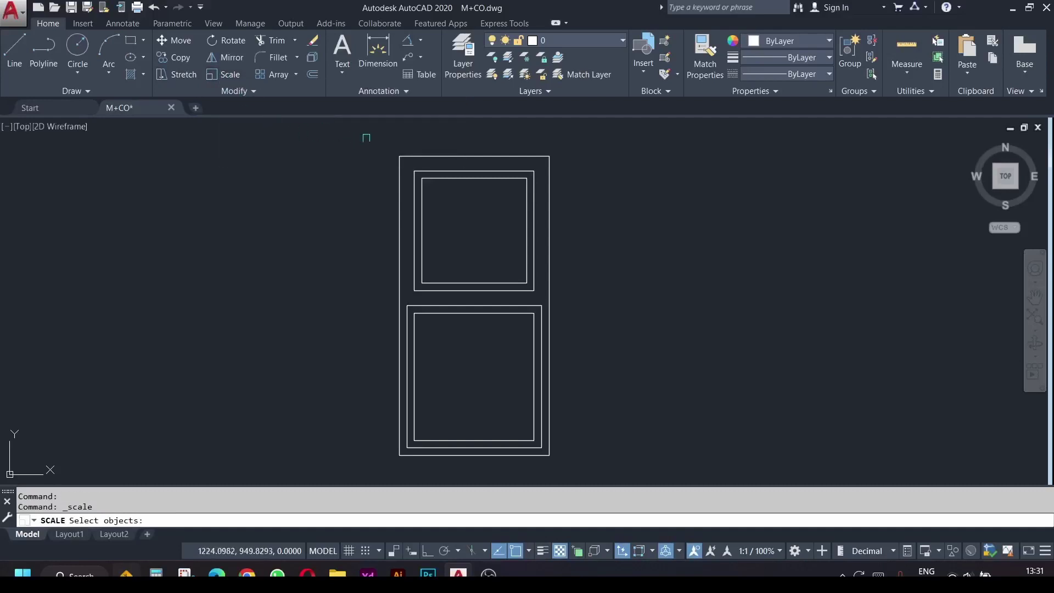
{"action": "left_click", "coordinate": [376, 140]}
{"action": "left_click", "coordinate": [657, 470]}
{"action": "key", "text": "Return"}
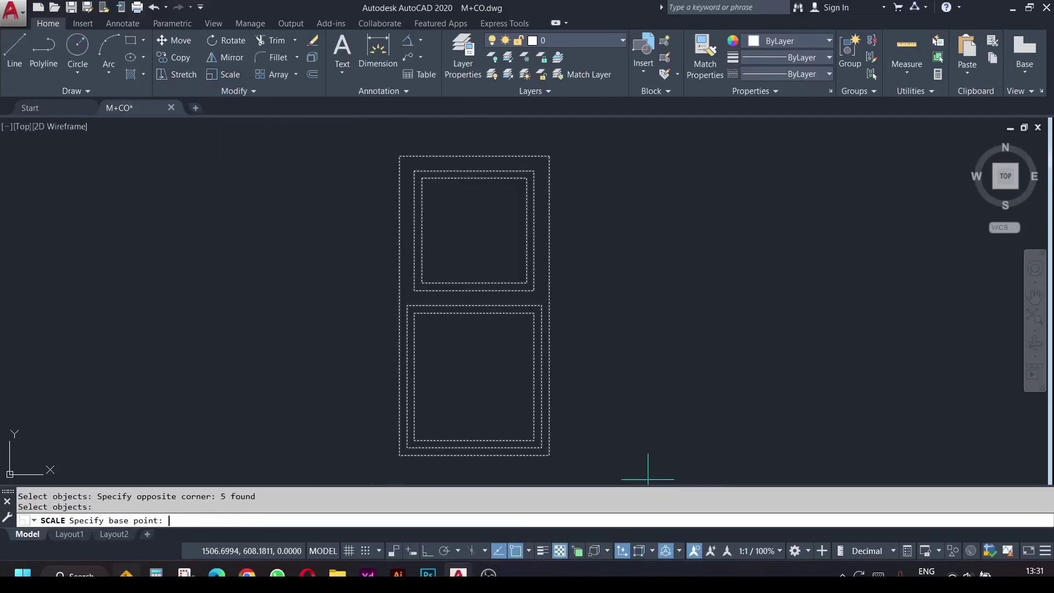
{"action": "left_click", "coordinate": [399, 455]}
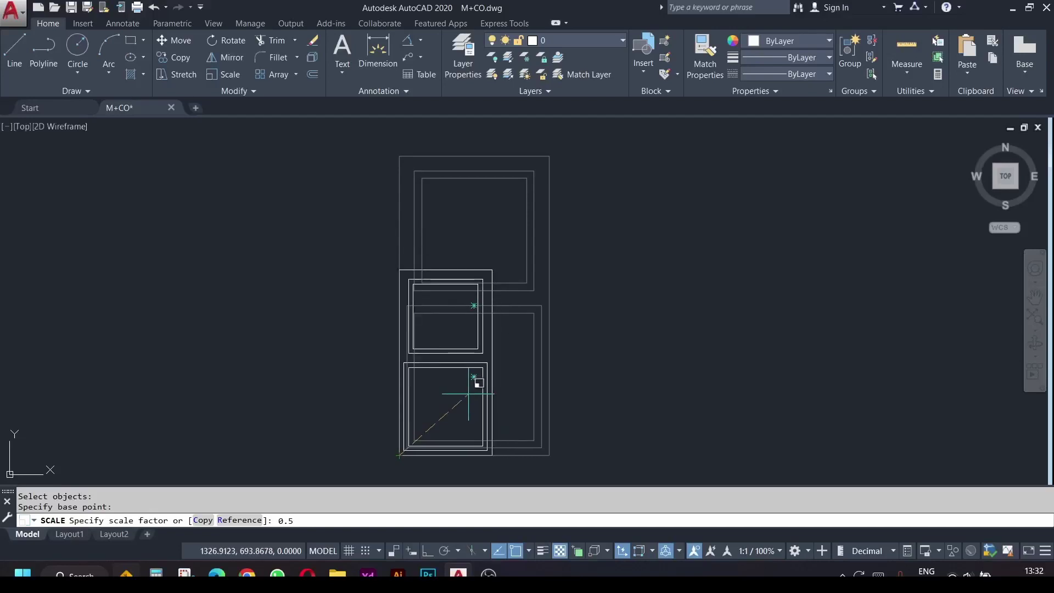
{"action": "left_click", "coordinate": [203, 521]}
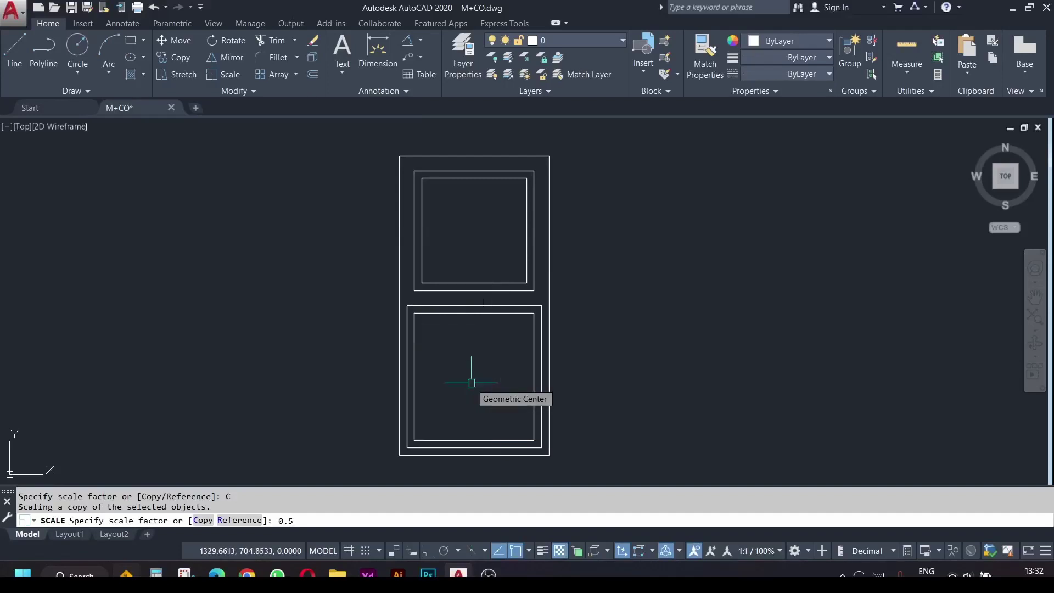
{"action": "key", "text": "Return"}
Move the large door horizontally with Ortho on, placing it clear to the right of the half-size copy.
{"action": "left_click", "coordinate": [568, 460]}
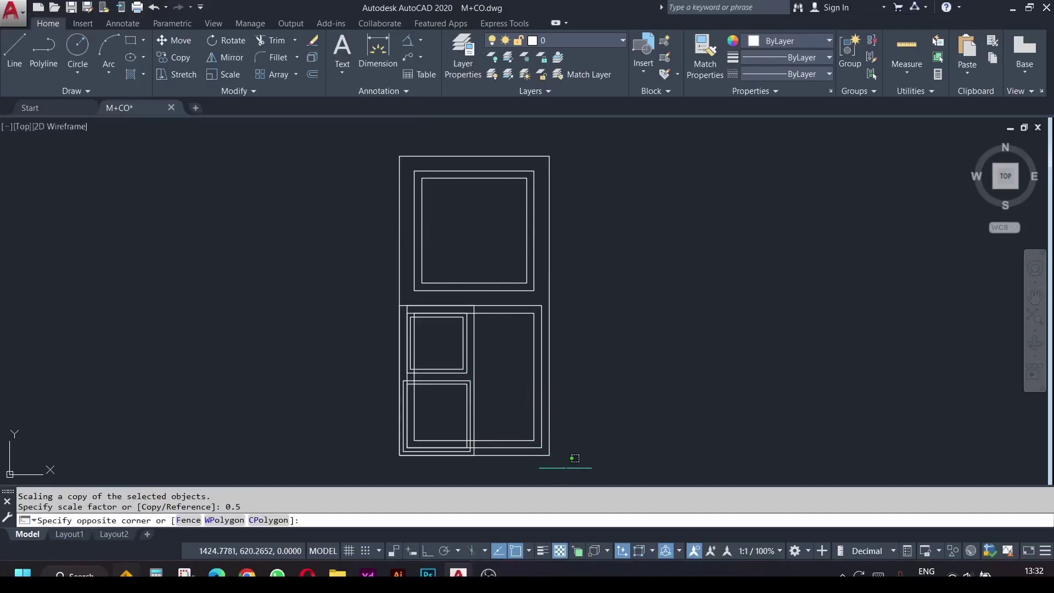
{"action": "left_click", "coordinate": [506, 285]}
{"action": "type", "text": "m"}
{"action": "key", "text": "Return"}
{"action": "left_click", "coordinate": [474, 303]}
{"action": "key", "text": "F8"}
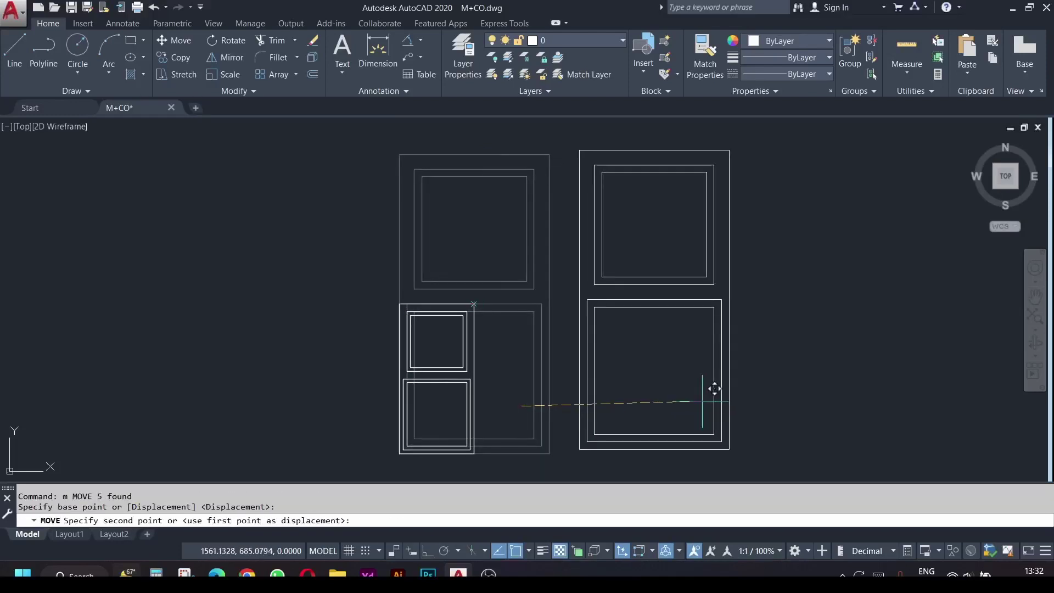
{"action": "key", "text": "Escape"}
{"action": "middle_click_drag", "start_coordinate": [474, 412], "coordinate": [304, 387]}
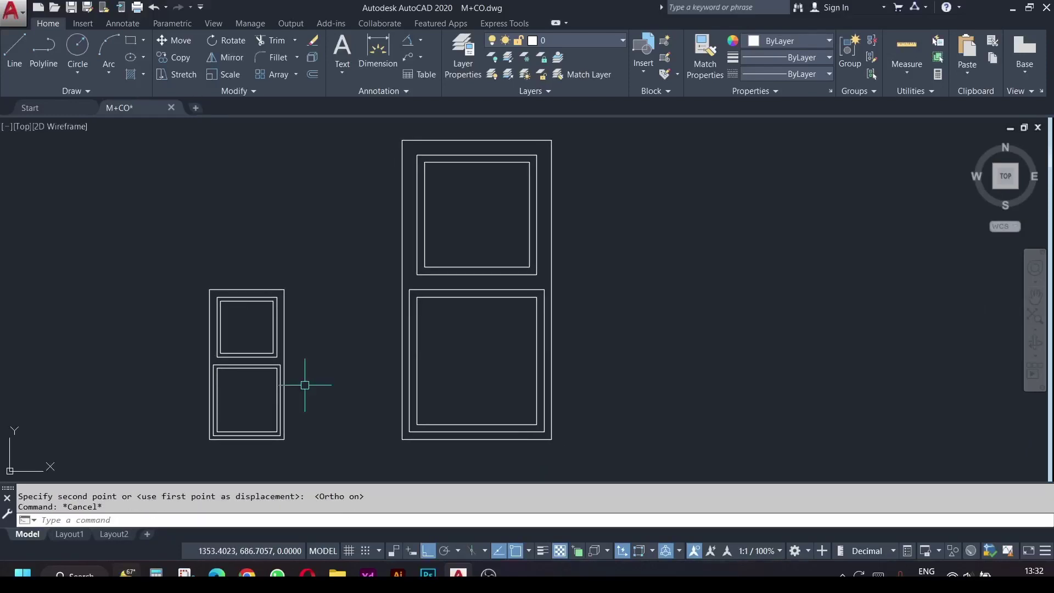
Draw a horizontal line 200 units long in the empty space to the right of the large door.
{"action": "scroll", "coordinate": [146, 412], "scroll_direction": "down", "scroll_amount": 2}
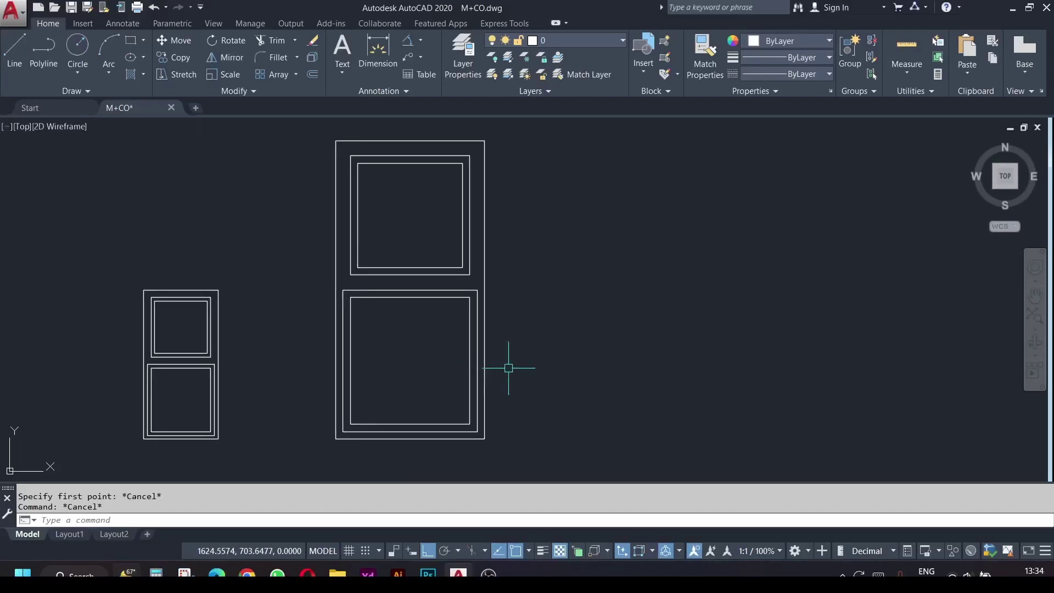
{"action": "type", "text": "l"}
{"action": "key", "text": "Return"}
{"action": "left_click", "coordinate": [579, 348]}
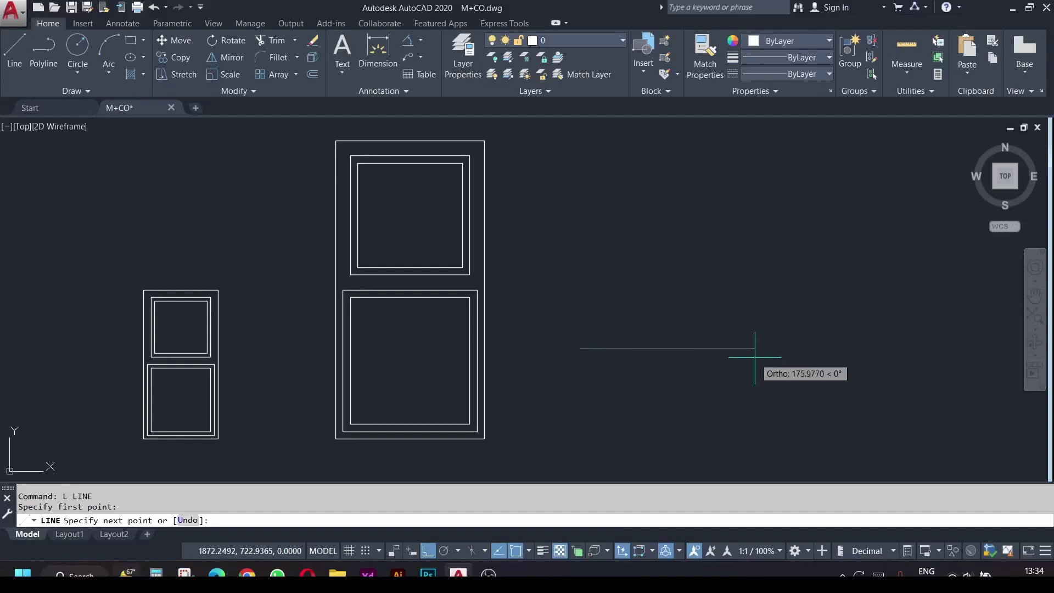
{"action": "key", "text": "Return"}
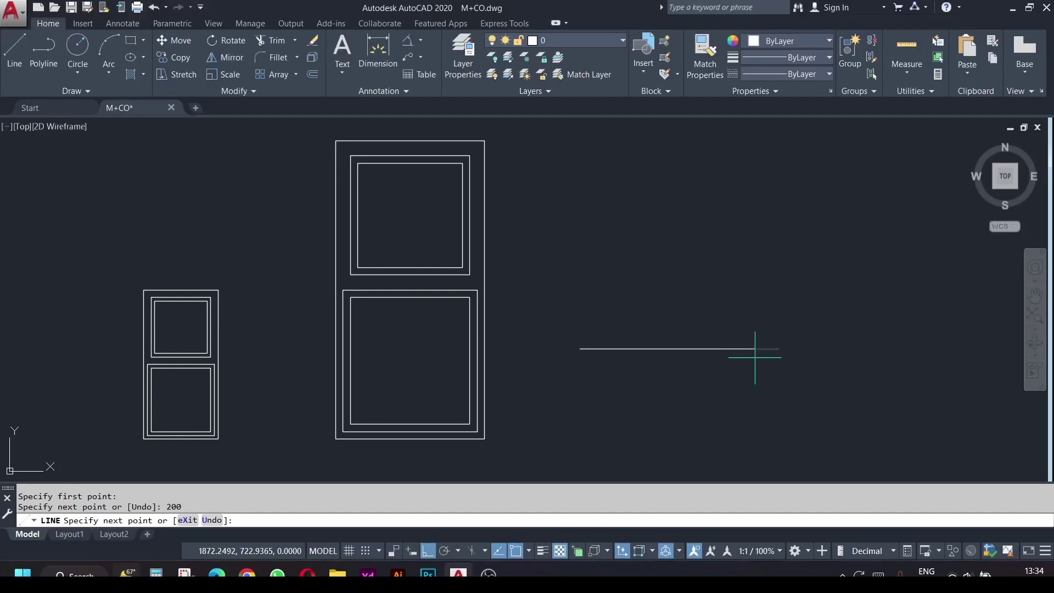
{"action": "key", "text": "Escape"}
Dimension the large door's outer top edge, placing the dimension above the door.
{"action": "left_click", "coordinate": [378, 51]}
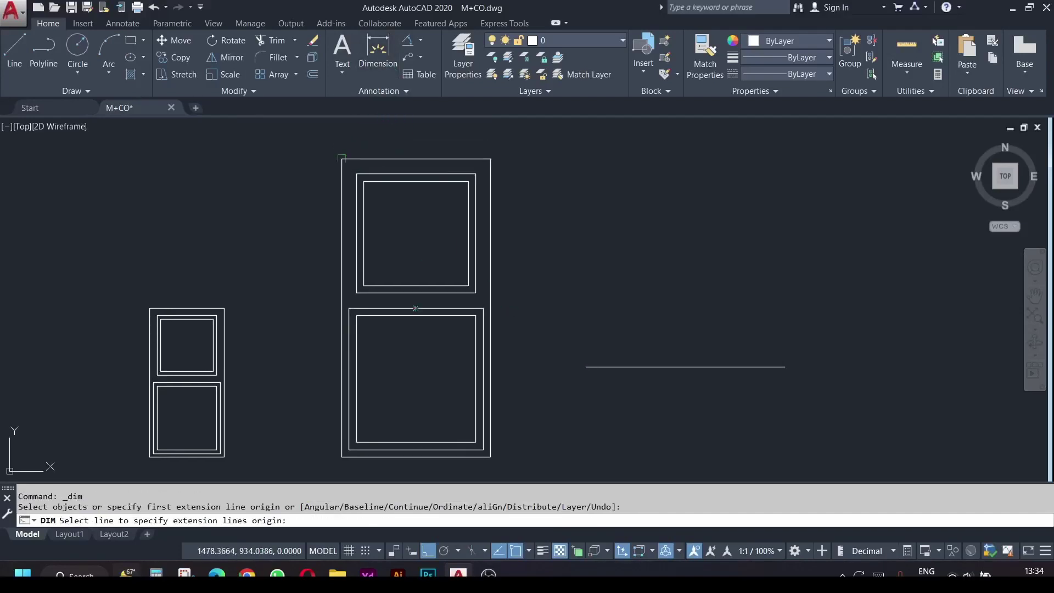
{"action": "left_click", "coordinate": [361, 159]}
{"action": "left_click", "coordinate": [415, 136]}
{"action": "scroll", "coordinate": [414, 132], "scroll_direction": "up", "scroll_amount": 6}
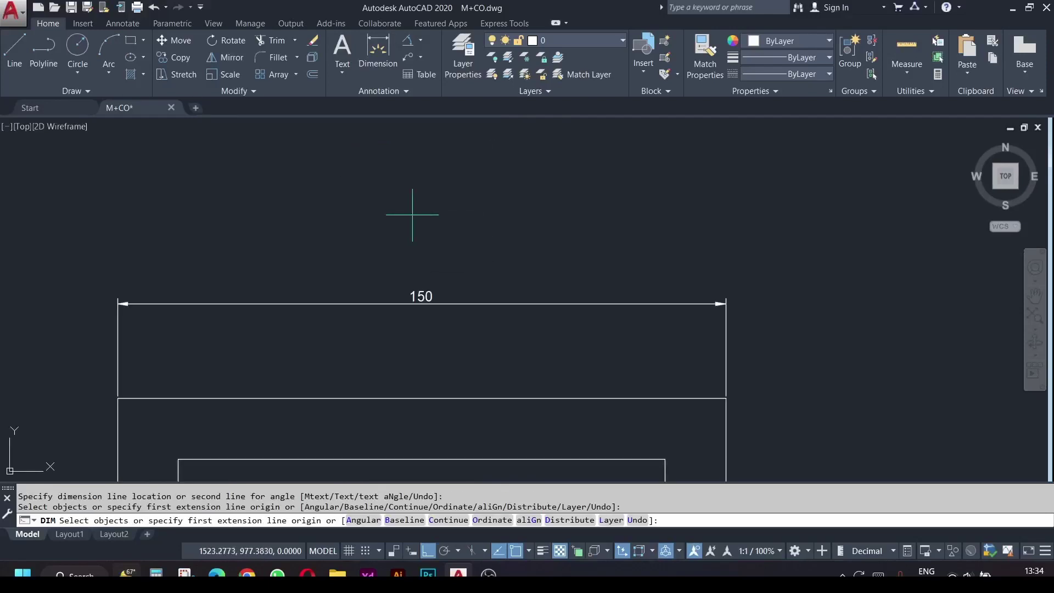
{"action": "scroll", "coordinate": [412, 215], "scroll_direction": "down", "scroll_amount": 6}
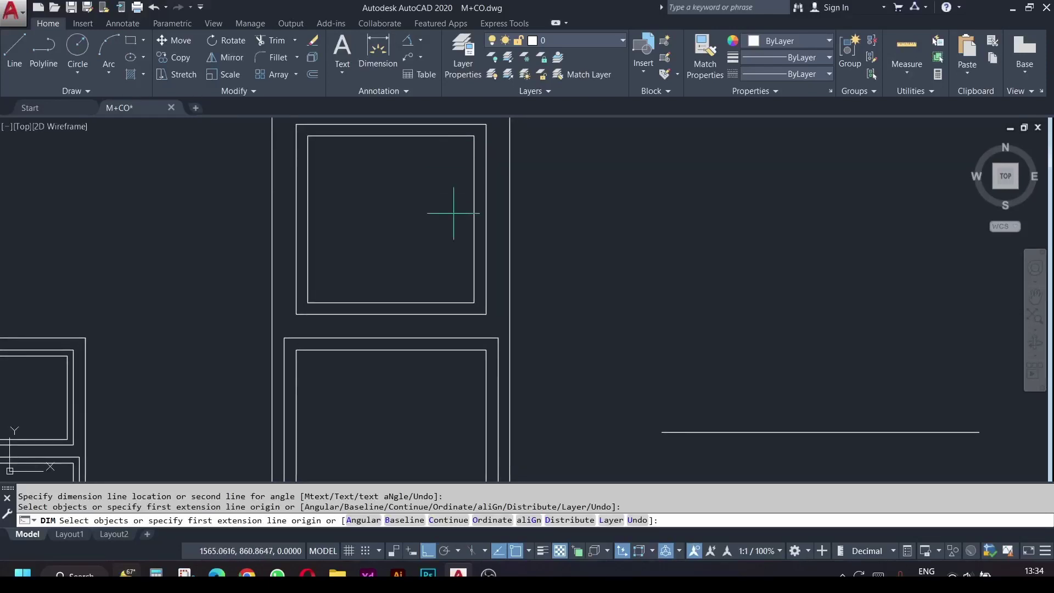
{"action": "key", "text": "Escape"}
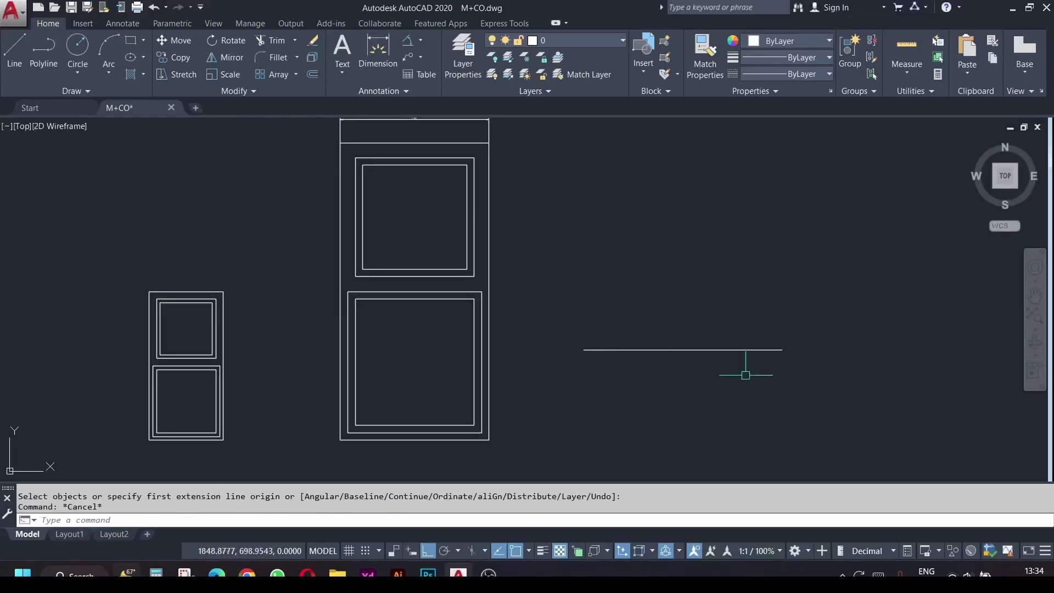
Scale the large door by reference from its lower-left outer corner, taking its bottom edge as reference and the 200-unit line's endpoints as new length.
{"action": "left_click", "coordinate": [583, 461]}
{"action": "left_click", "coordinate": [317, 224]}
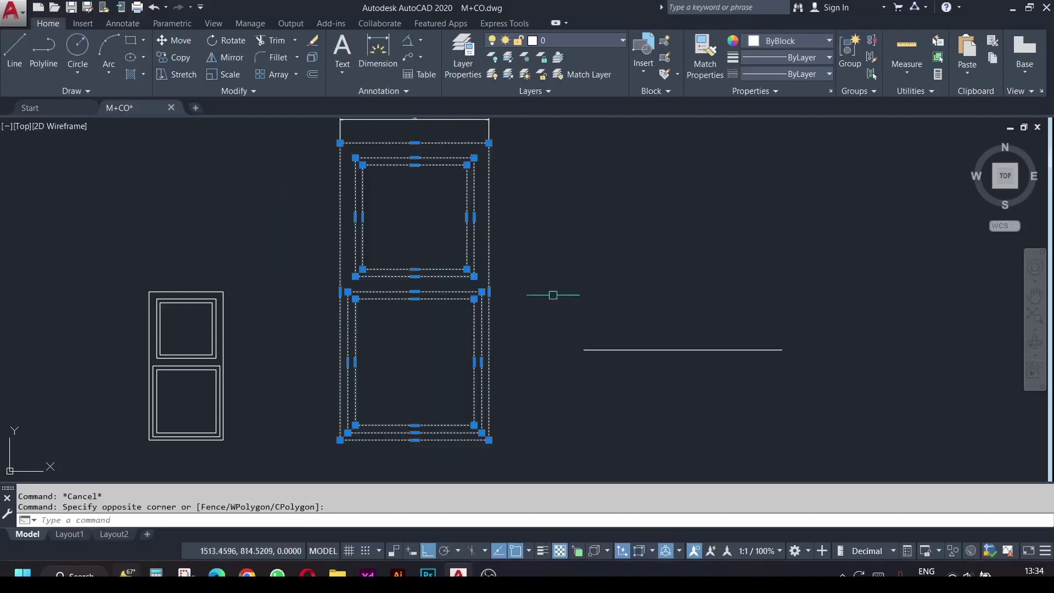
{"action": "type", "text": "sc"}
{"action": "key", "text": "Return"}
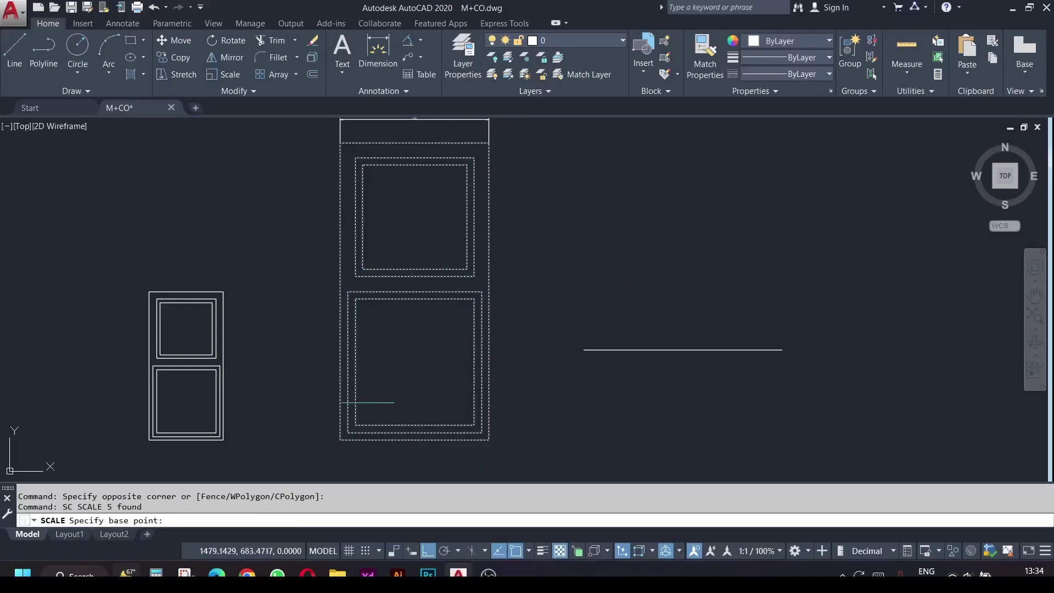
{"action": "left_click", "coordinate": [340, 439]}
{"action": "type", "text": "r"}
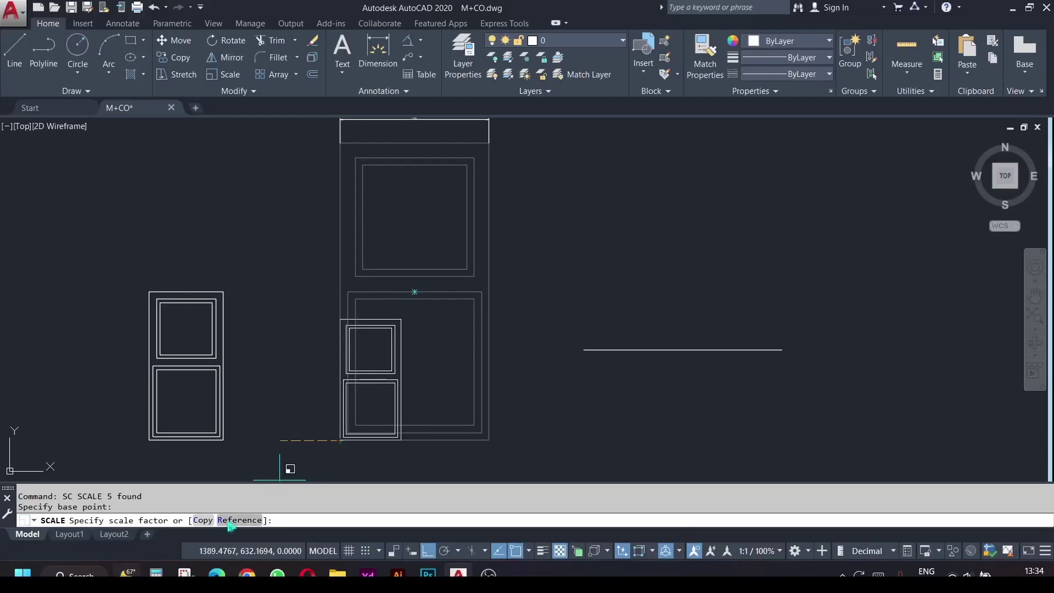
{"action": "key", "text": "Return"}
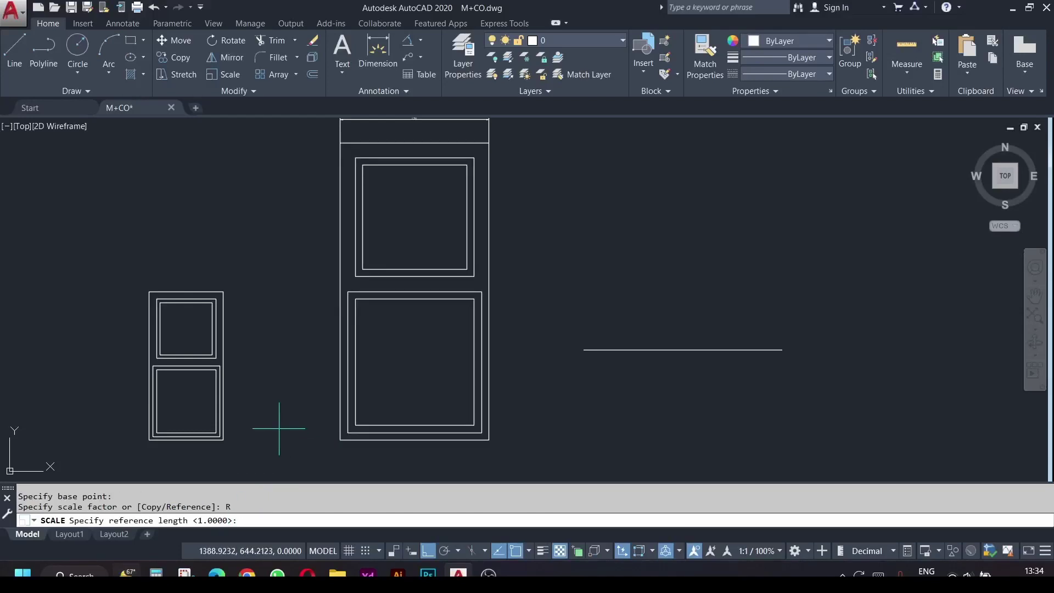
{"action": "left_click", "coordinate": [339, 441]}
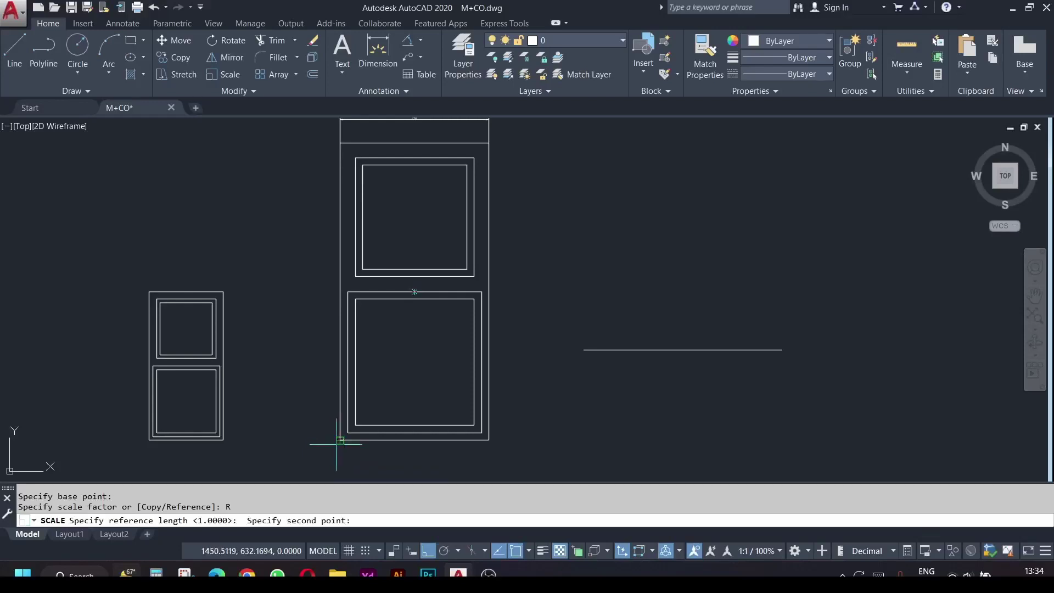
{"action": "left_click", "coordinate": [488, 440]}
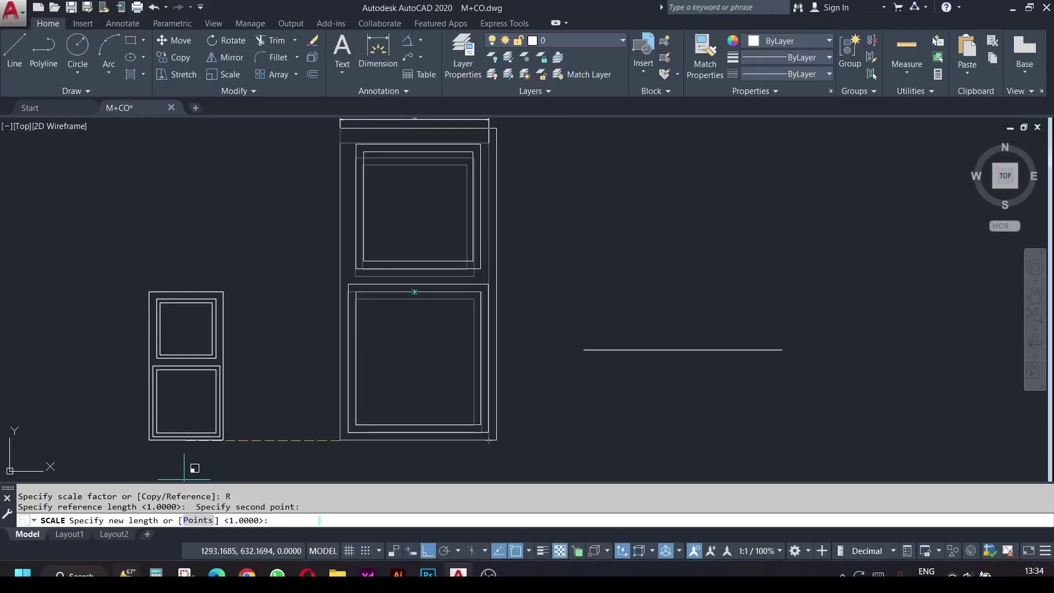
{"action": "left_click", "coordinate": [188, 522]}
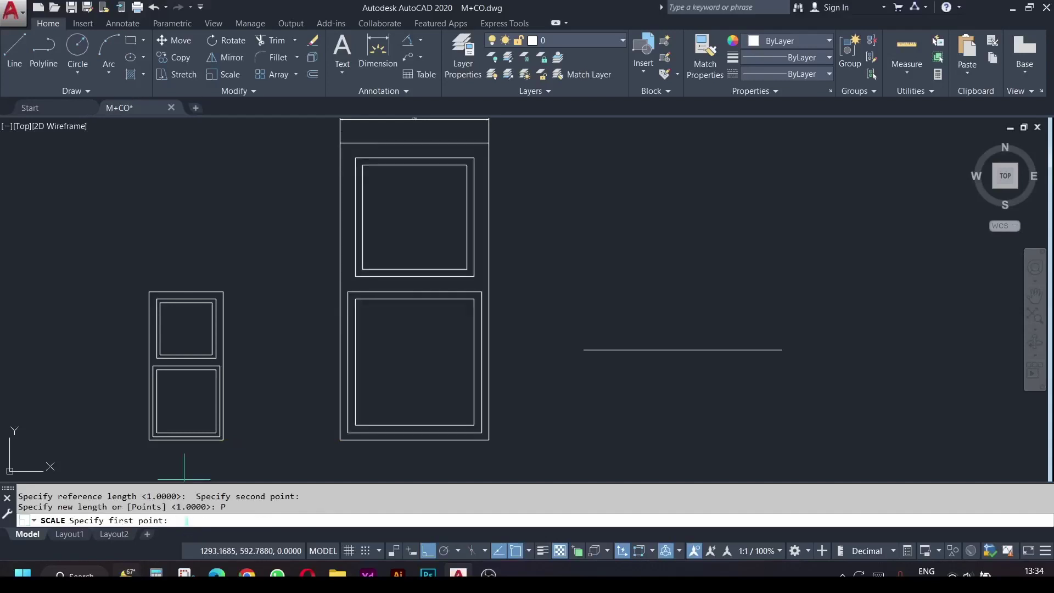
{"action": "left_click", "coordinate": [583, 349]}
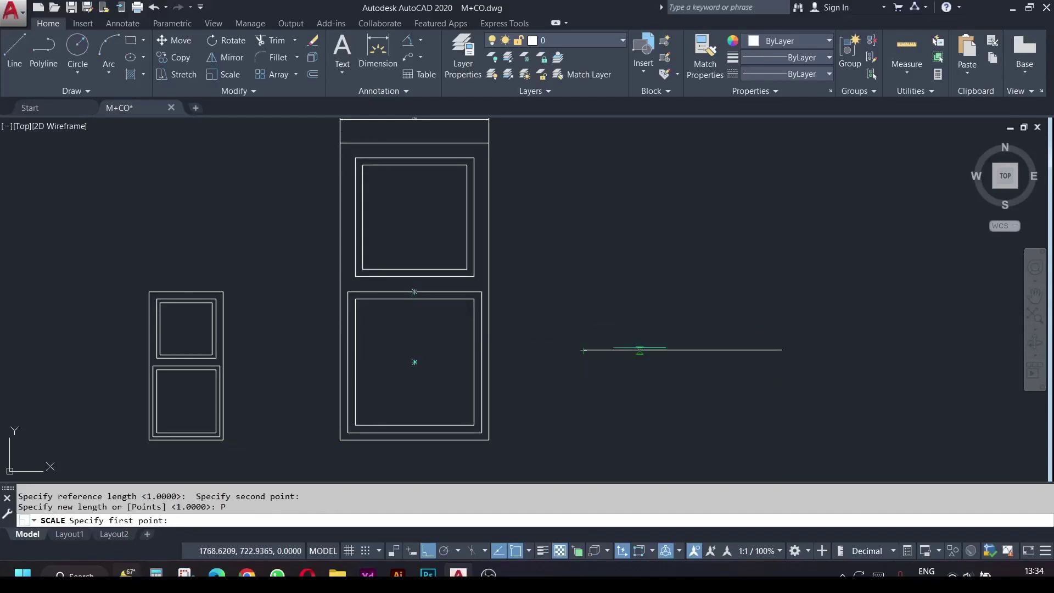
{"action": "left_click", "coordinate": [583, 350]}
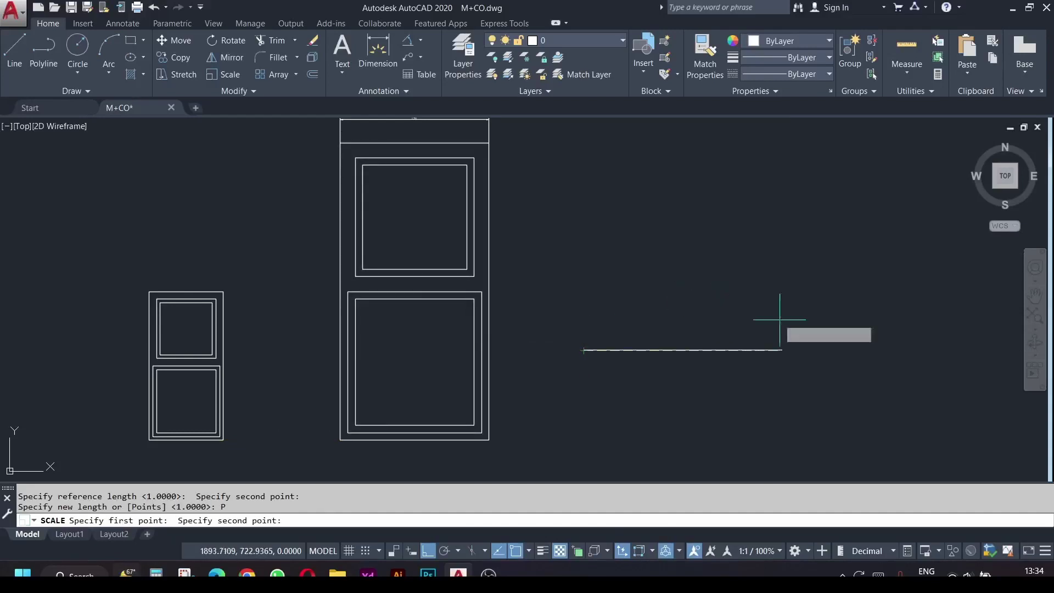
{"action": "left_click", "coordinate": [782, 350]}
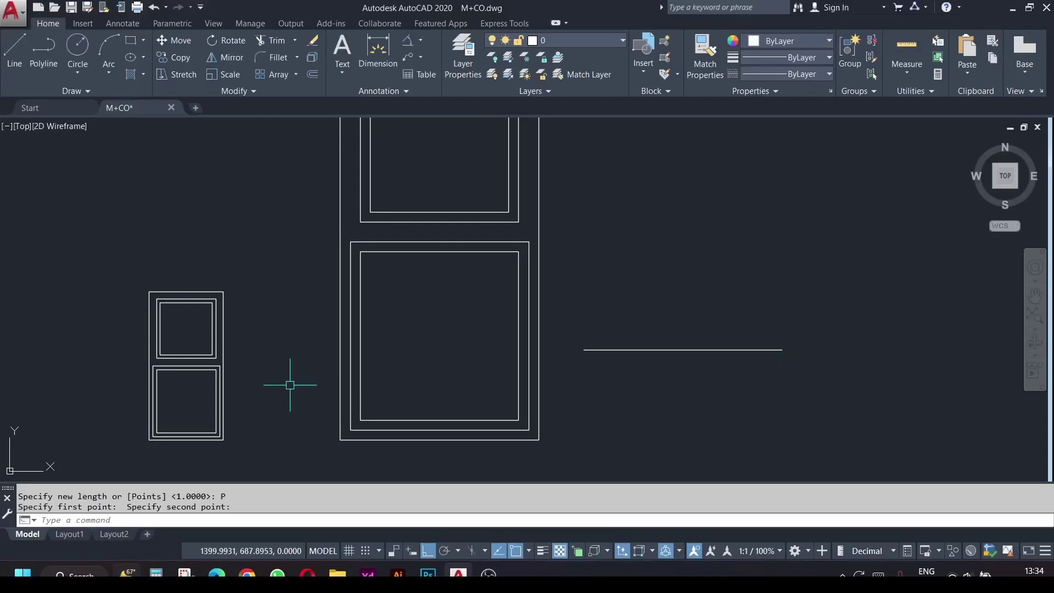
Examine the width dimension above the large door's top edge.
{"action": "middle_click_drag", "start_coordinate": [449, 223], "coordinate": [485, 511]}
{"action": "scroll", "coordinate": [468, 303], "scroll_direction": "up", "scroll_amount": 5}
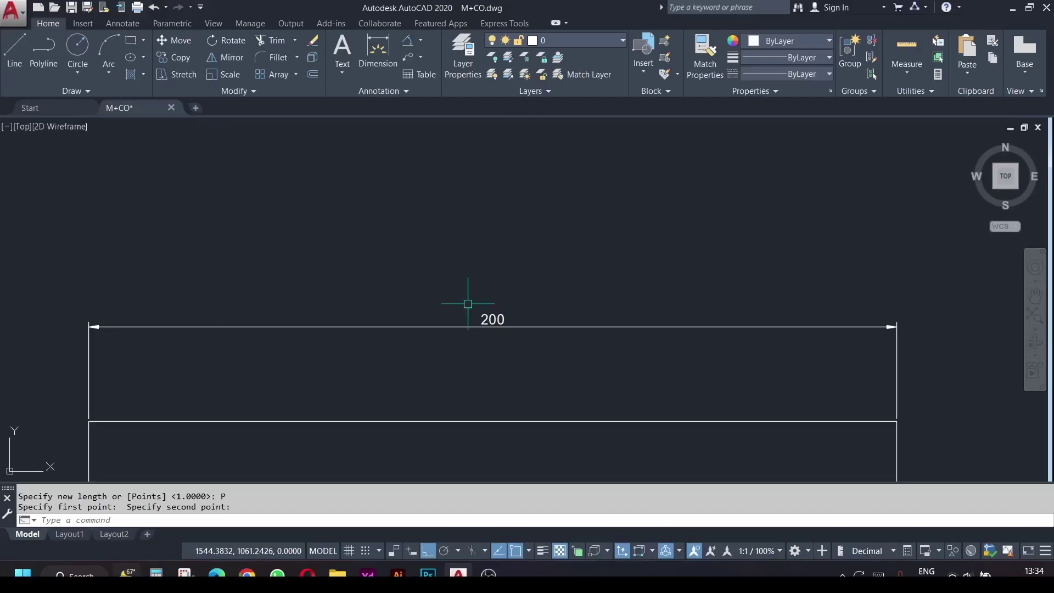
{"action": "scroll", "coordinate": [466, 302], "scroll_direction": "down", "scroll_amount": 10}
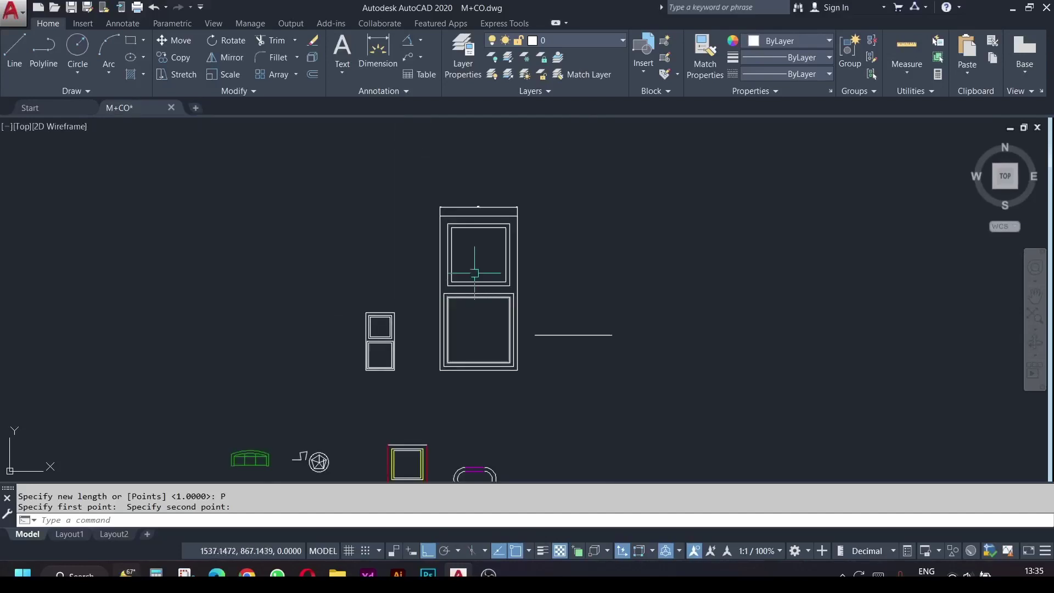
{"action": "scroll", "coordinate": [464, 206], "scroll_direction": "up", "scroll_amount": 4}
{"action": "middle_click_drag", "start_coordinate": [600, 228], "coordinate": [623, 278]}
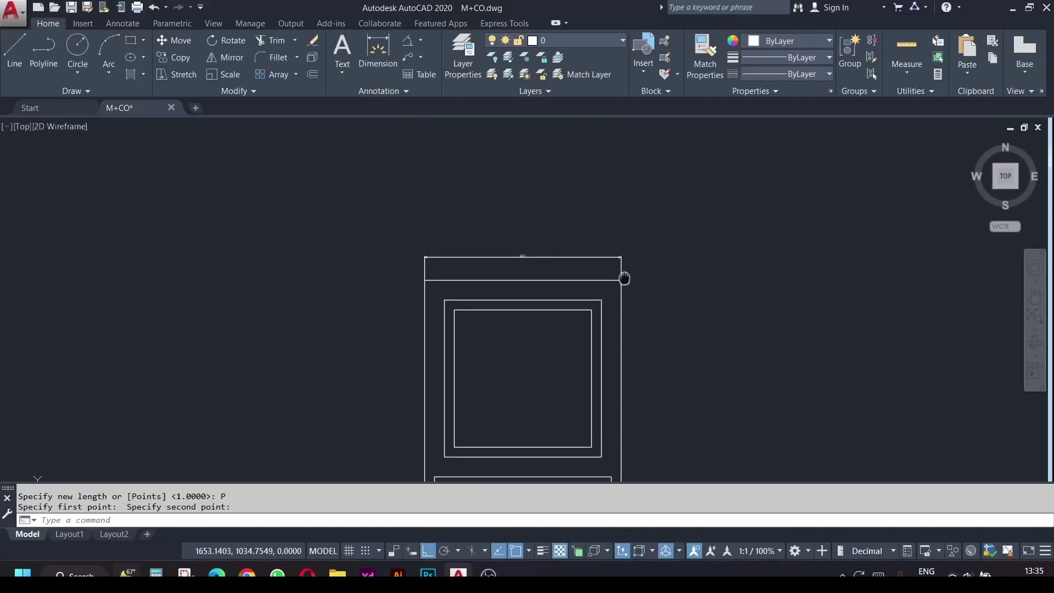
{"action": "scroll", "coordinate": [553, 294], "scroll_direction": "up", "scroll_amount": 4}
{"action": "middle_click_drag", "start_coordinate": [530, 204], "coordinate": [494, 212]}
{"action": "scroll", "coordinate": [494, 214], "scroll_direction": "down", "scroll_amount": 4}
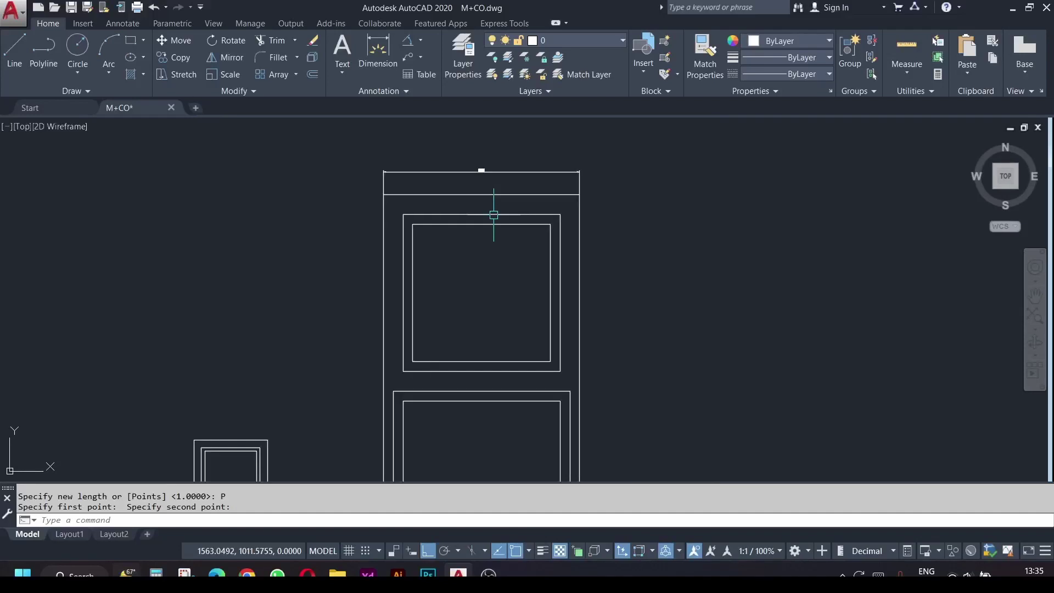
{"action": "left_click", "coordinate": [181, 75]}
{"action": "key", "text": "Escape"}
{"action": "key", "text": "Escape"}
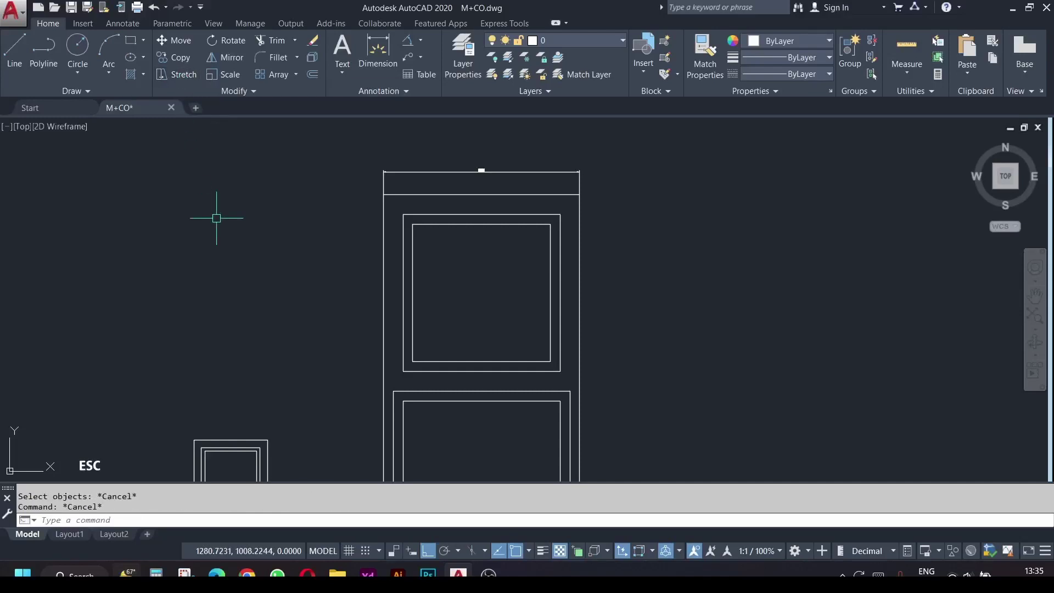
{"action": "type", "text": "s"}
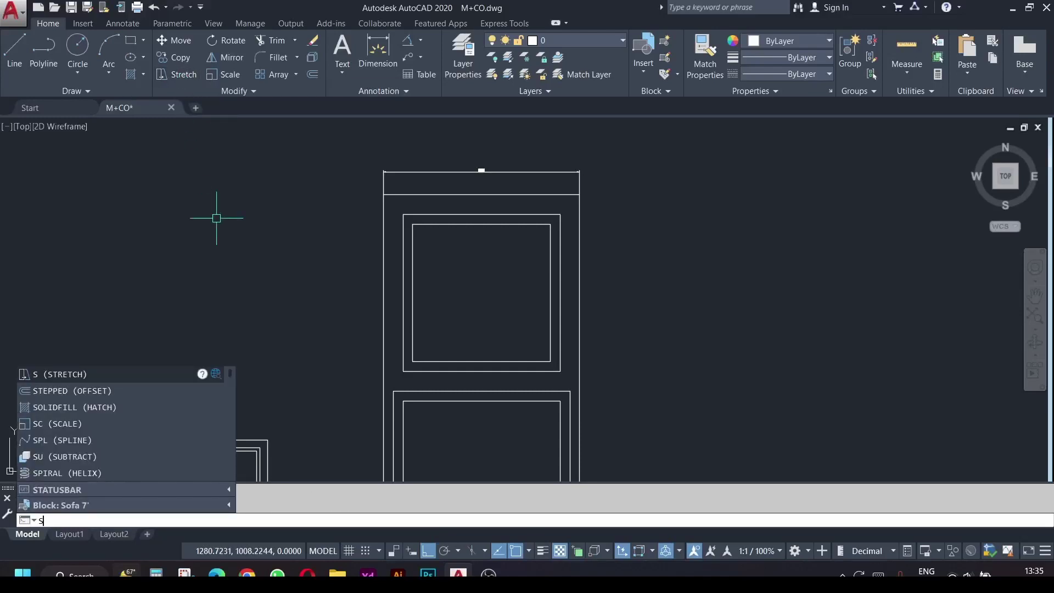
{"action": "key", "text": "Escape"}
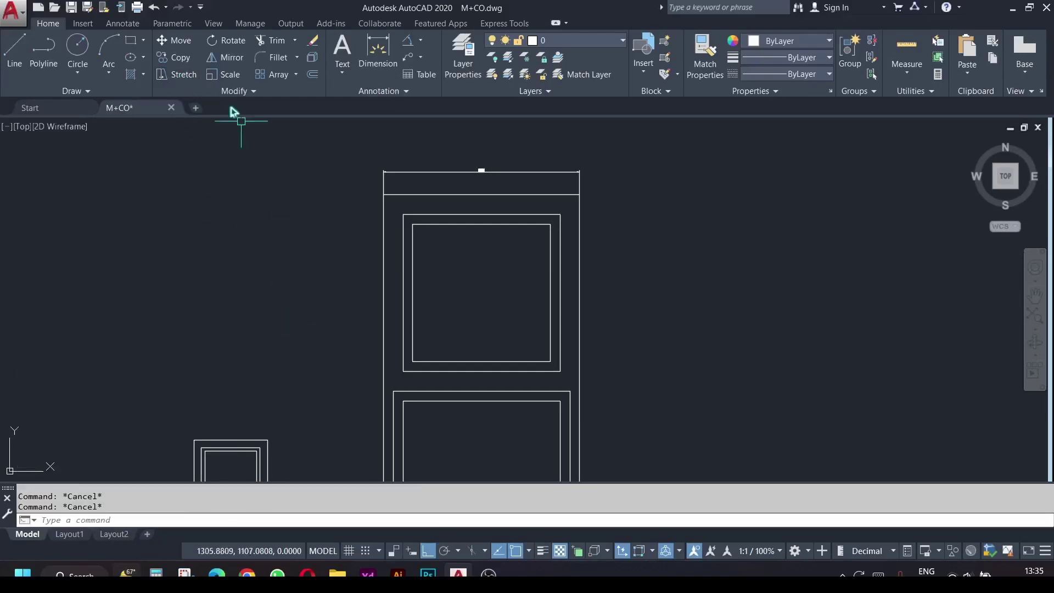
Examine the upper part of the red and yellow two-panel door below the scaled doors.
{"action": "middle_click_drag", "start_coordinate": [272, 270], "coordinate": [303, 138]}
{"action": "mouse_move", "coordinate": [325, 297]}
{"action": "middle_mouse_down"}
{"action": "mouse_move", "coordinate": [311, 235]}
{"action": "mouse_move", "coordinate": [331, 179]}
{"action": "middle_mouse_up"}
{"action": "middle_click_drag", "start_coordinate": [344, 270], "coordinate": [338, 216]}
{"action": "middle_click_drag", "start_coordinate": [364, 272], "coordinate": [393, 213]}
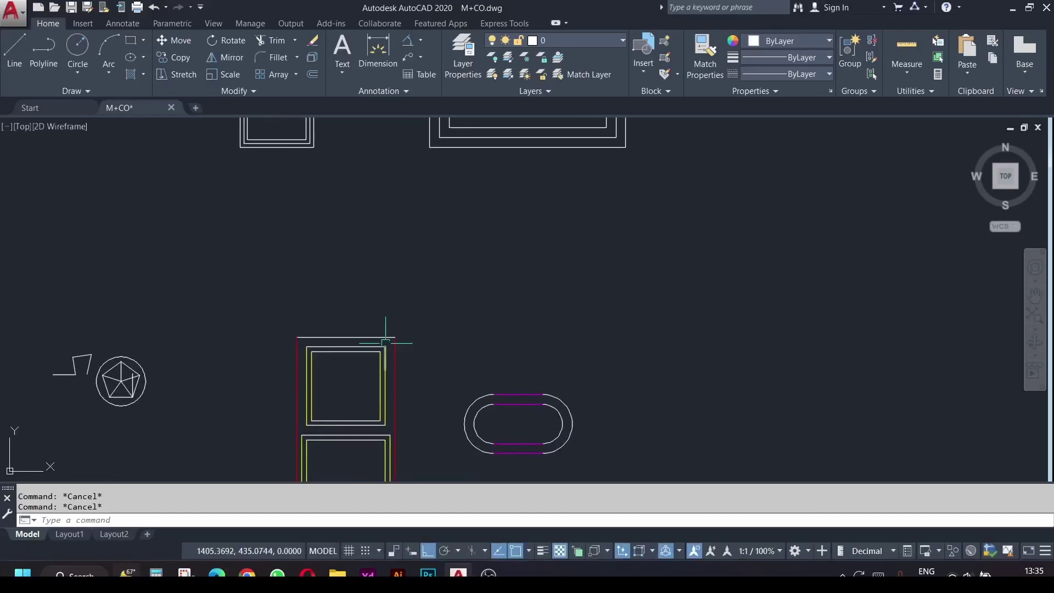
{"action": "scroll", "coordinate": [331, 342], "scroll_direction": "up", "scroll_amount": 2}
{"action": "middle_click_drag", "start_coordinate": [331, 342], "coordinate": [372, 167]}
{"action": "mouse_move", "coordinate": [384, 207]}
{"action": "middle_mouse_down"}
{"action": "mouse_move", "coordinate": [397, 183]}
{"action": "mouse_move", "coordinate": [399, 203]}
{"action": "middle_mouse_up"}
{"action": "middle_click_drag", "start_coordinate": [383, 161], "coordinate": [388, 209]}
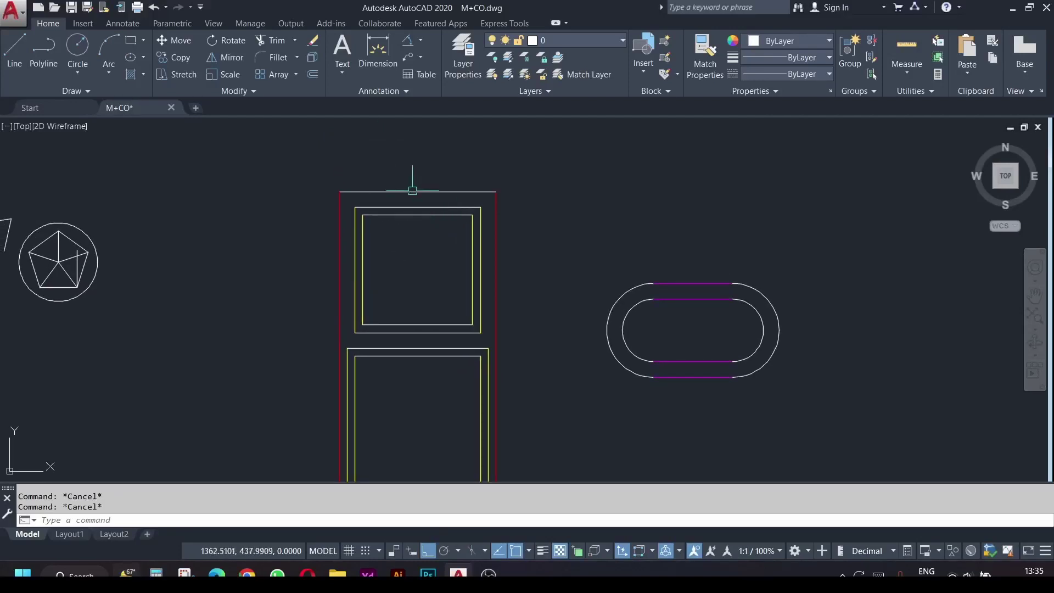
{"action": "left_click", "coordinate": [525, 245]}
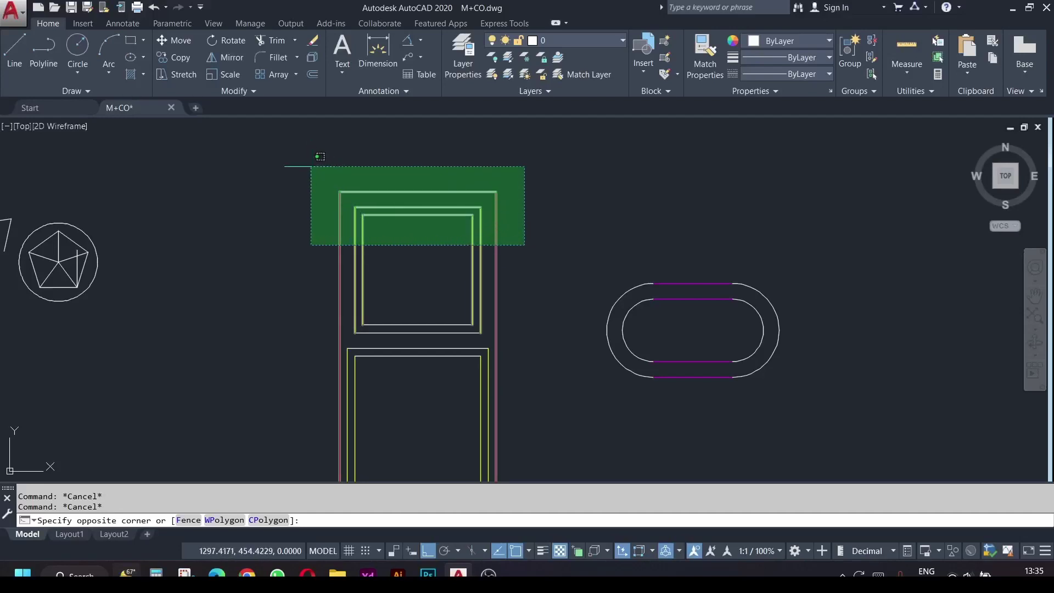
{"action": "left_click", "coordinate": [395, 223]}
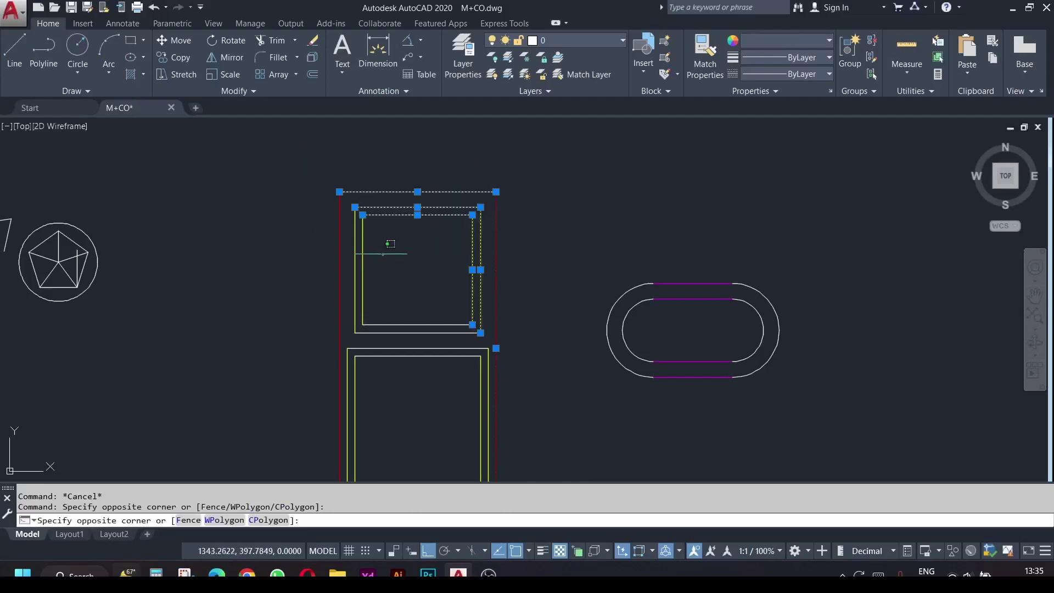
{"action": "left_click", "coordinate": [363, 202]}
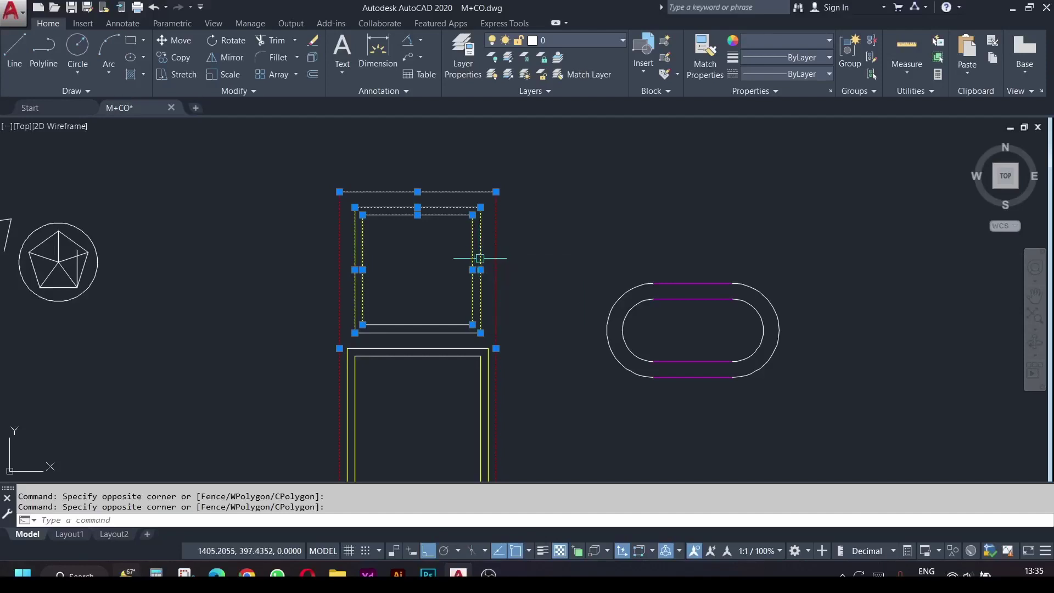
{"action": "key", "text": "Escape"}
{"action": "key", "text": "Escape"}
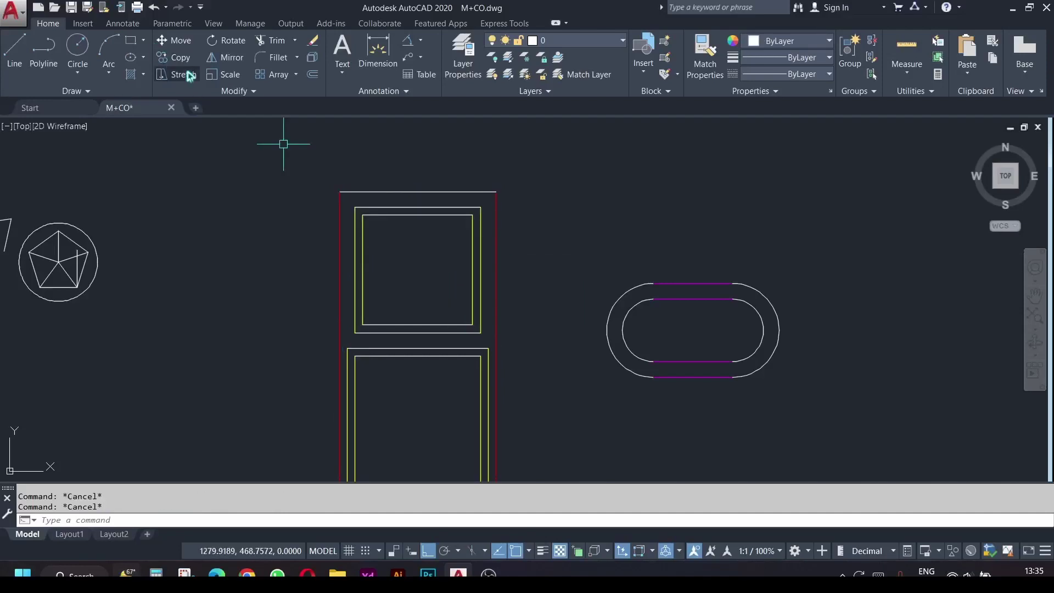
{"action": "scroll", "coordinate": [483, 299], "scroll_direction": "down", "scroll_amount": 2}
{"action": "scroll", "coordinate": [499, 362], "scroll_direction": "up", "scroll_amount": 2}
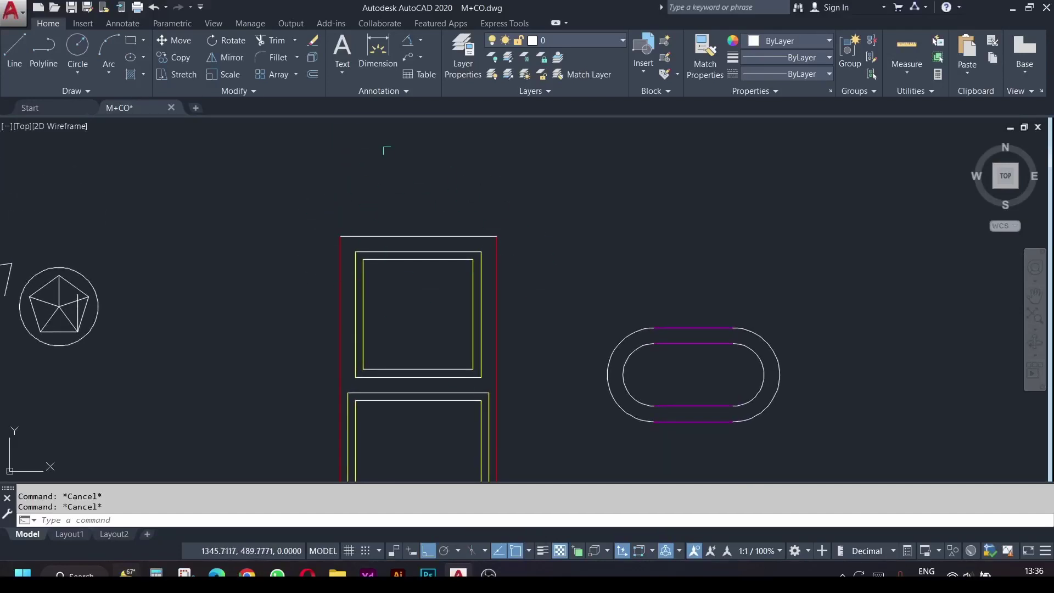
{"action": "middle_click_drag", "start_coordinate": [426, 217], "coordinate": [431, 292]}
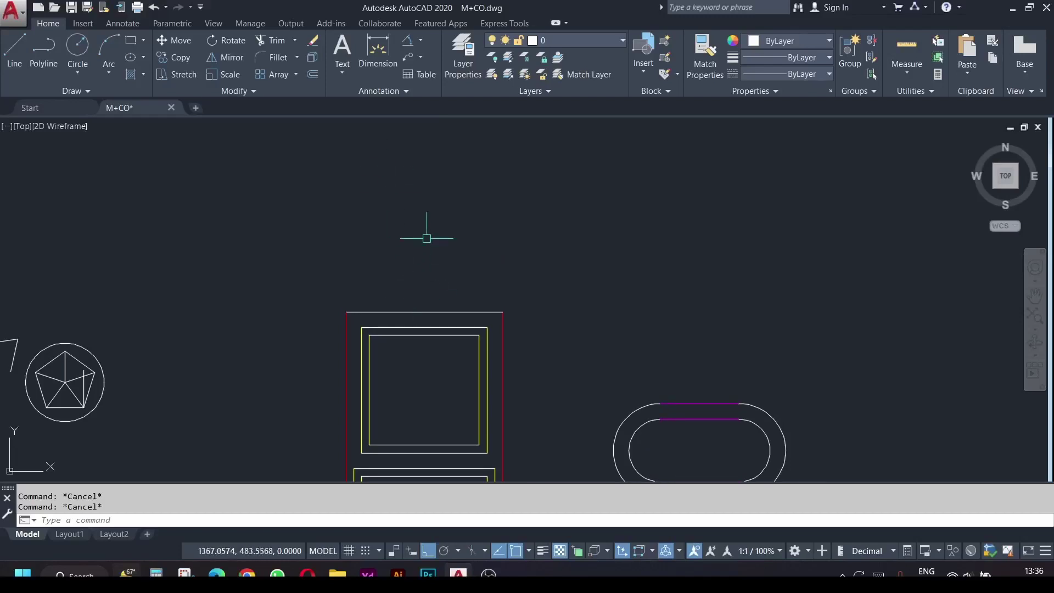
{"action": "middle_click_drag", "start_coordinate": [421, 397], "coordinate": [370, 284]}
{"action": "middle_click_drag", "start_coordinate": [380, 356], "coordinate": [400, 254]}
{"action": "middle_click_drag", "start_coordinate": [459, 361], "coordinate": [471, 481]}
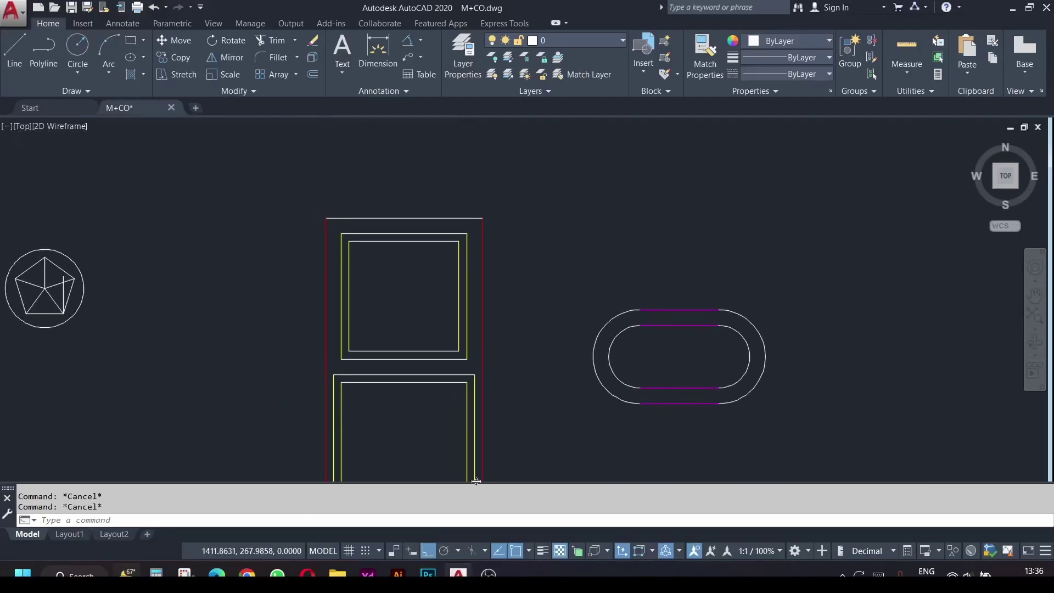
{"action": "left_click", "coordinate": [187, 81]}
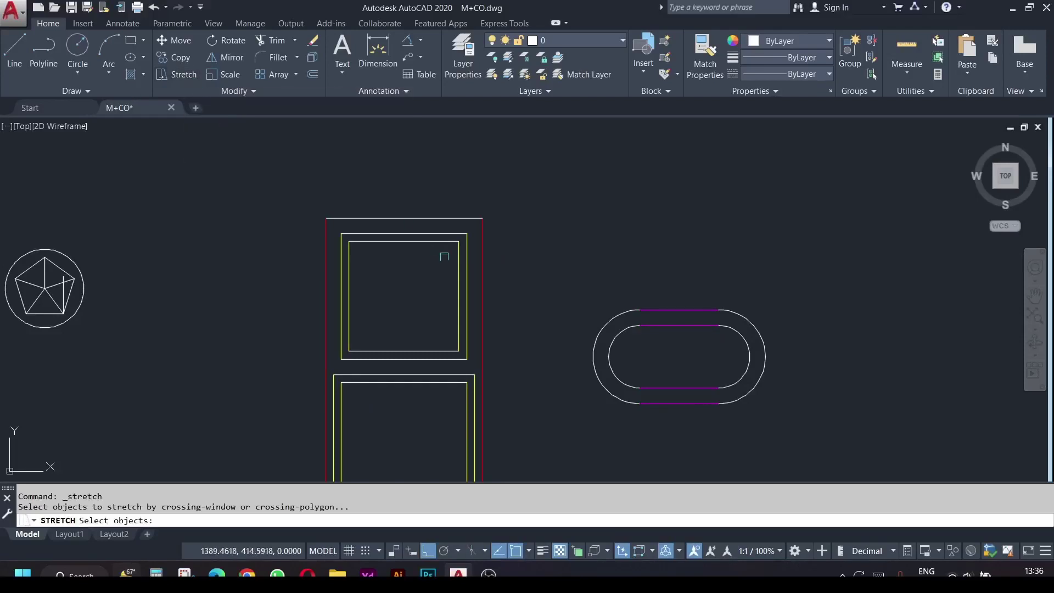
{"action": "left_click", "coordinate": [515, 290]}
{"action": "left_click", "coordinate": [269, 176]}
{"action": "middle_click_drag", "start_coordinate": [428, 274], "coordinate": [413, 286]}
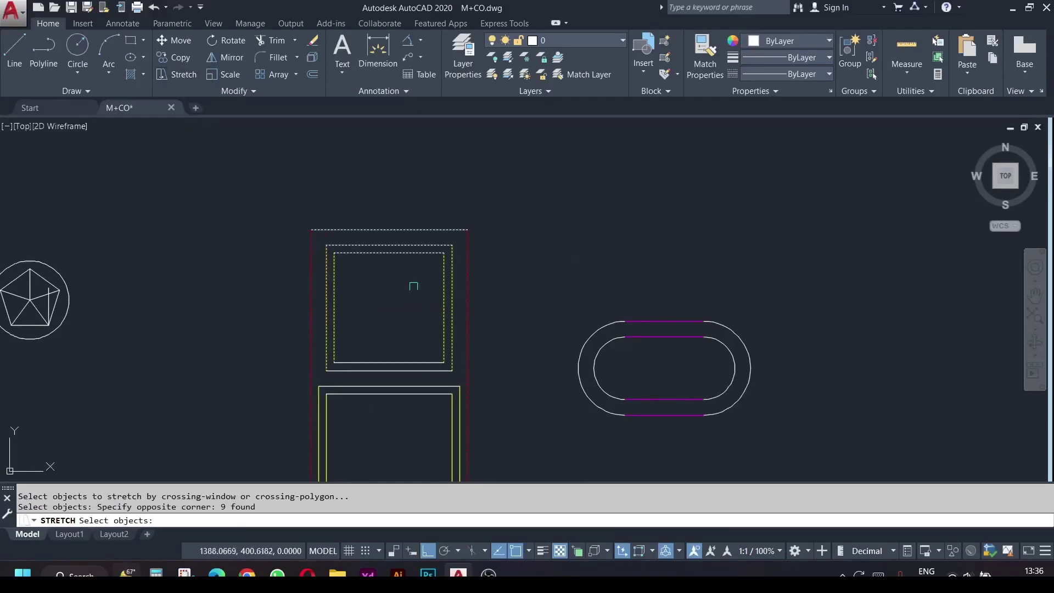
{"action": "scroll", "coordinate": [307, 271], "scroll_direction": "up", "scroll_amount": 2}
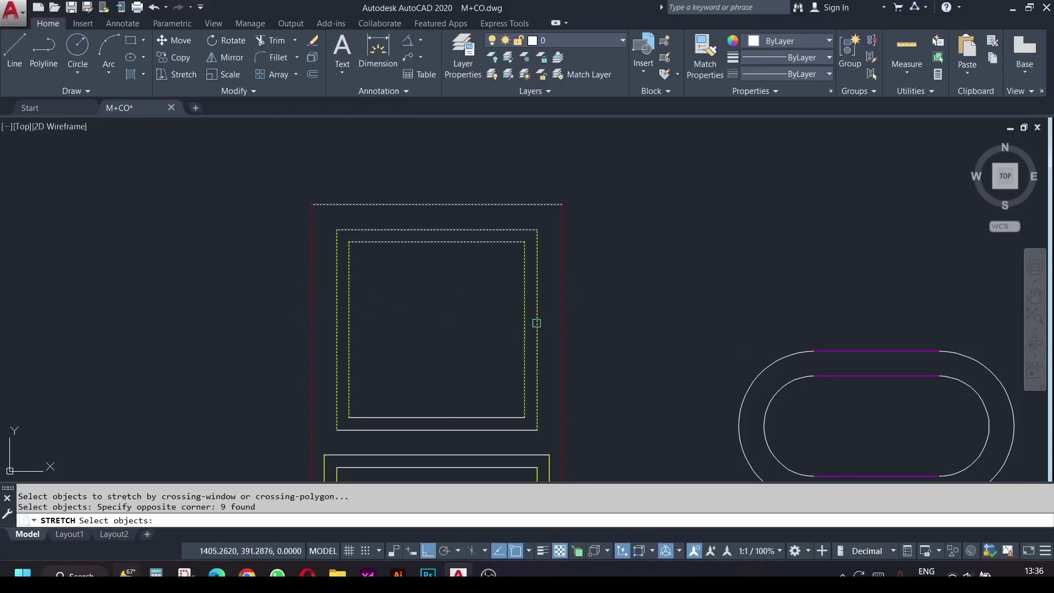
{"action": "scroll", "coordinate": [536, 323], "scroll_direction": "down", "scroll_amount": 2}
{"action": "key", "text": "Escape"}
{"action": "key", "text": "Escape"}
Stretch the red and yellow door's top edge and upper panel vertically upward, using the top edge's midpoint as base point.
{"action": "left_click", "coordinate": [607, 327]}
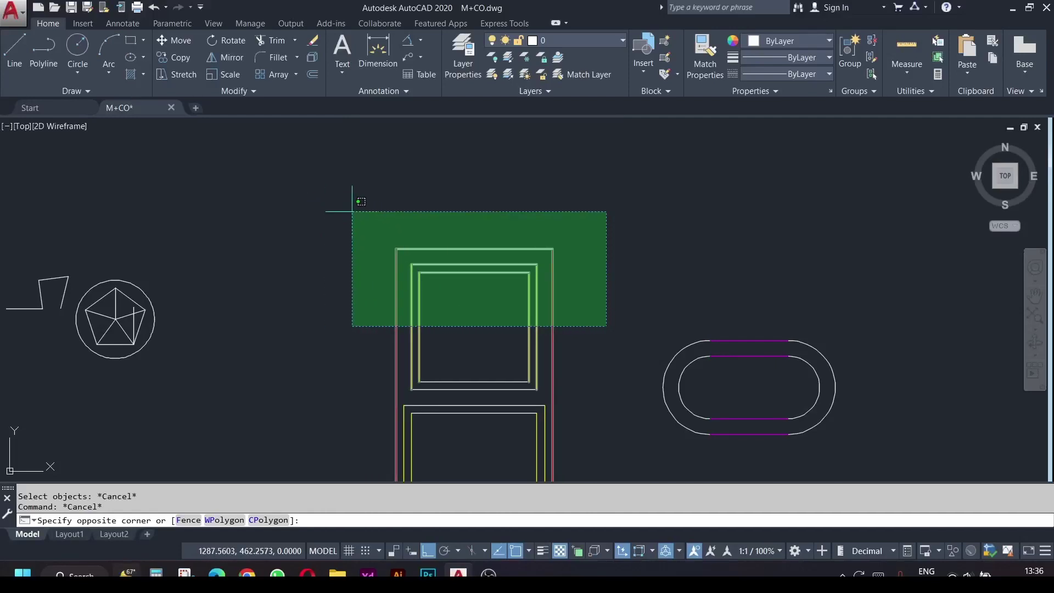
{"action": "left_click", "coordinate": [351, 211]}
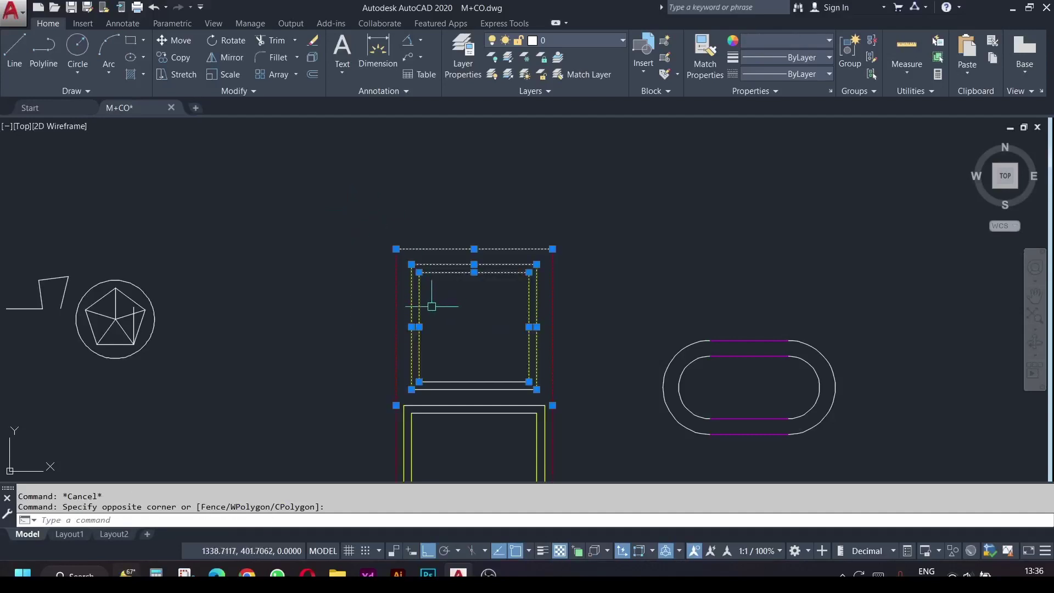
{"action": "scroll", "coordinate": [405, 309], "scroll_direction": "up", "scroll_amount": 2}
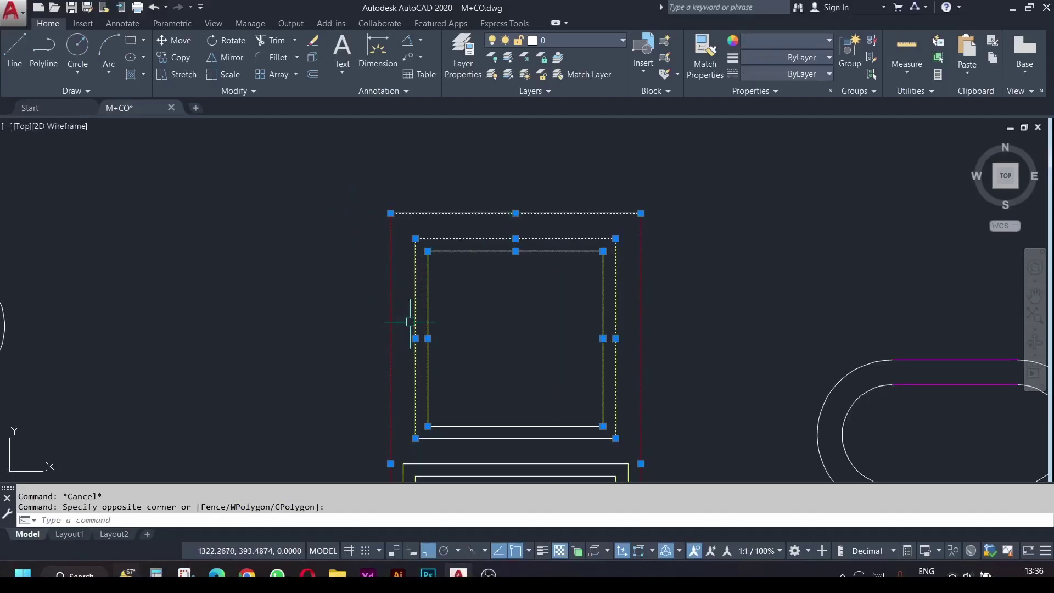
{"action": "middle_click_drag", "start_coordinate": [673, 327], "coordinate": [617, 371]}
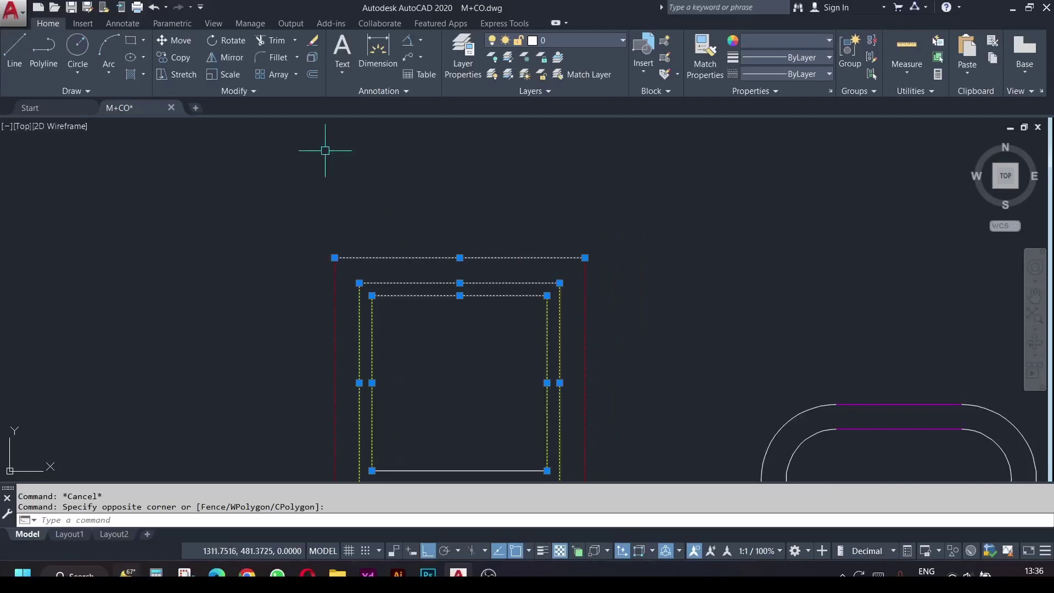
{"action": "left_click", "coordinate": [183, 81]}
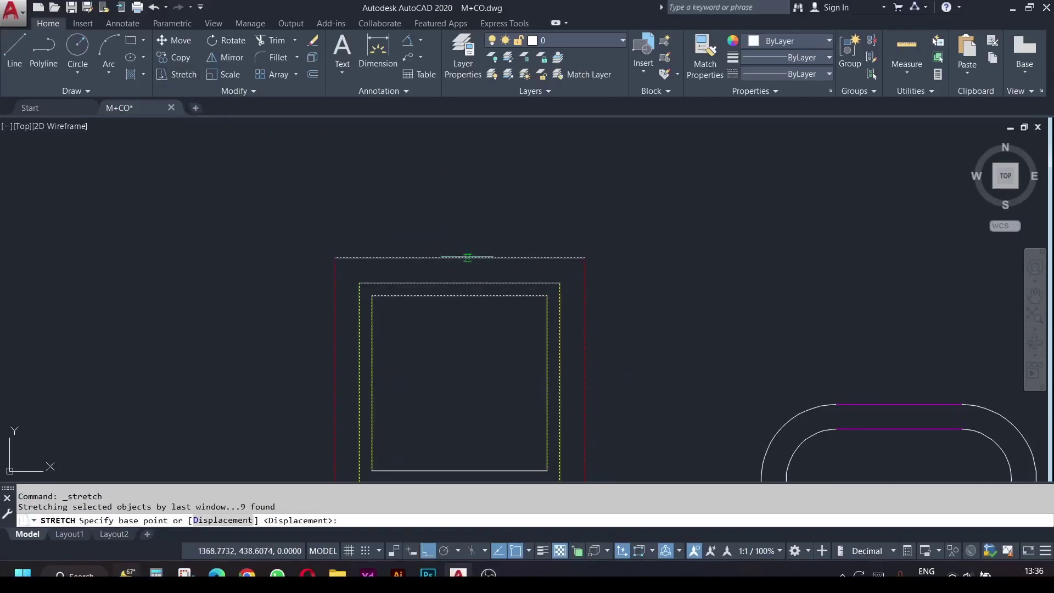
{"action": "left_click", "coordinate": [459, 257]}
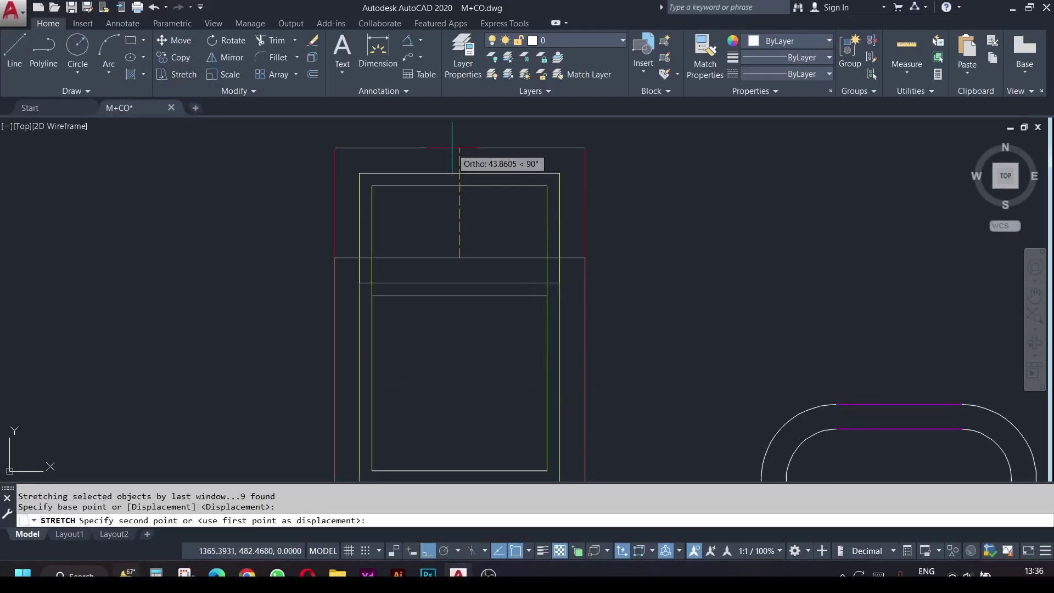
{"action": "scroll", "coordinate": [452, 164], "scroll_direction": "down", "scroll_amount": 1}
{"action": "middle_click_drag", "start_coordinate": [452, 164], "coordinate": [461, 205]}
{"action": "scroll", "coordinate": [462, 204], "scroll_direction": "down", "scroll_amount": 1}
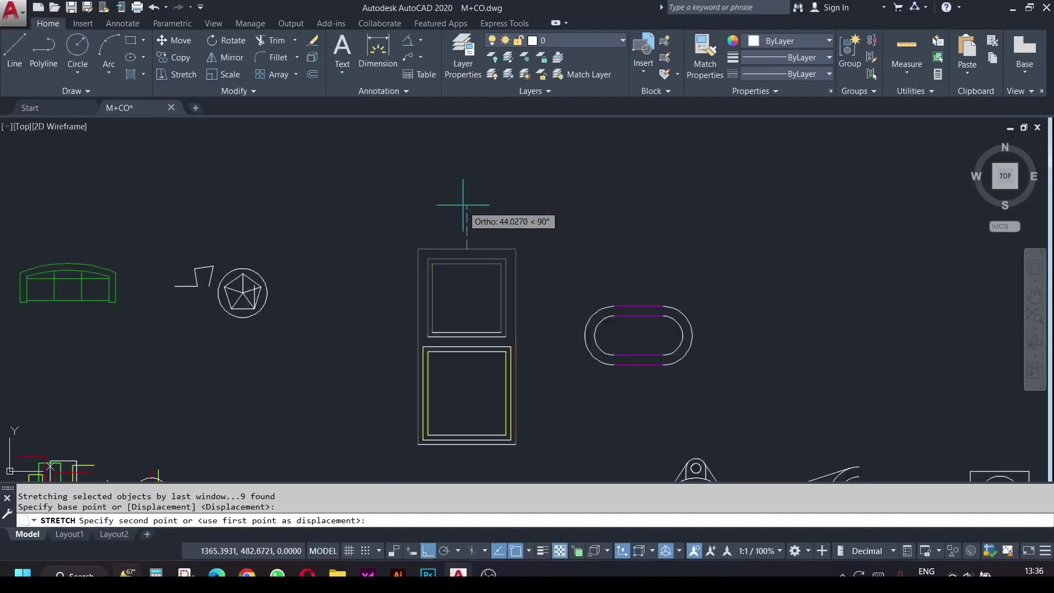
{"action": "left_click", "coordinate": [461, 172]}
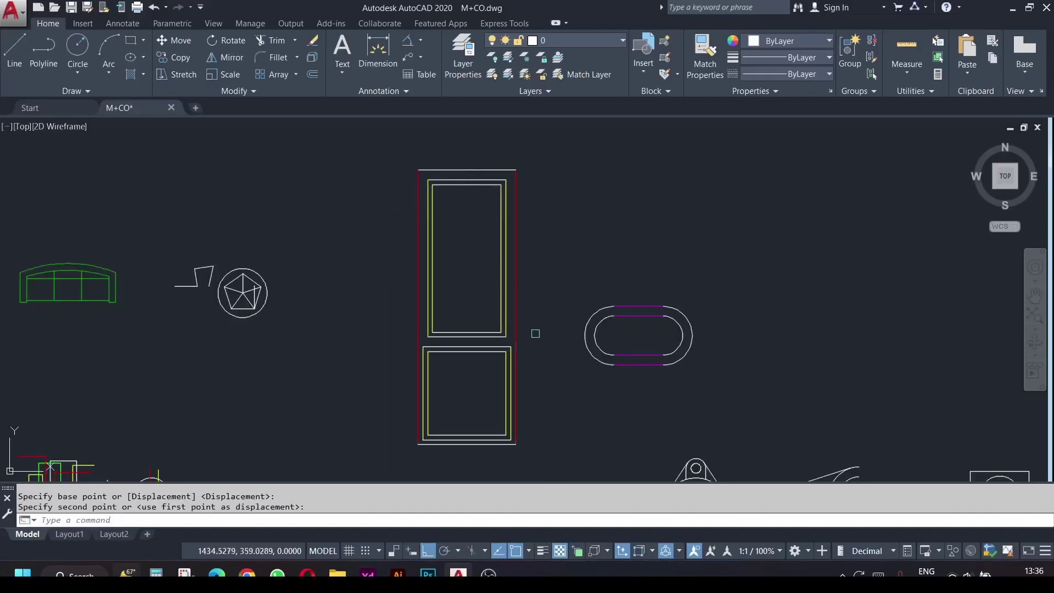
{"action": "key", "text": "Escape"}
{"action": "key", "text": "Escape"}
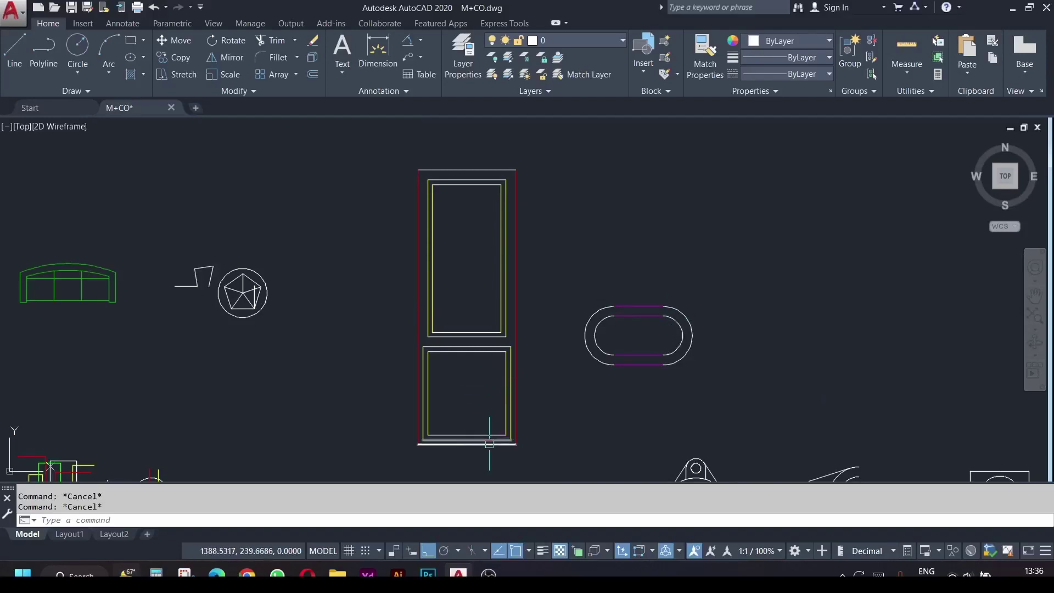
Stretch the door's right side horizontally outward from the right edge's midpoint, widening both panels together with the frame.
{"action": "left_click", "coordinate": [173, 75]}
{"action": "left_click", "coordinate": [543, 471]}
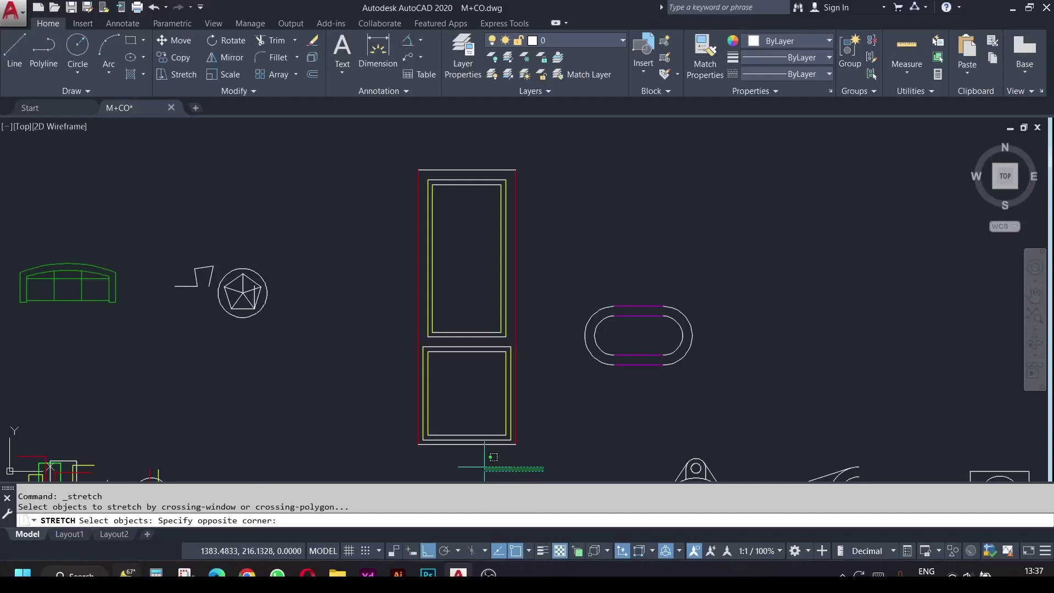
{"action": "left_click", "coordinate": [484, 144]}
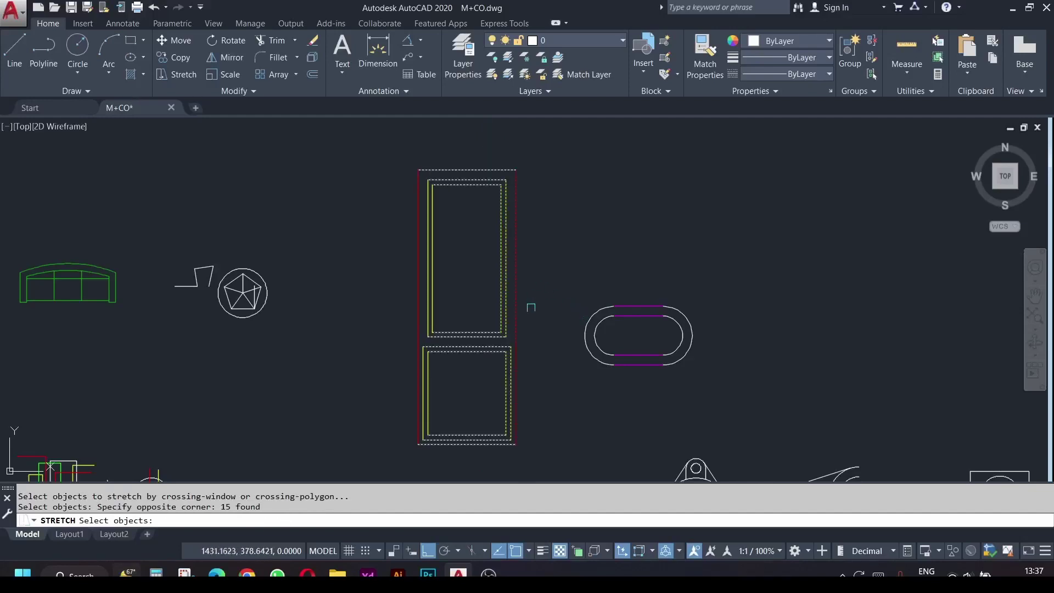
{"action": "key", "text": "Return"}
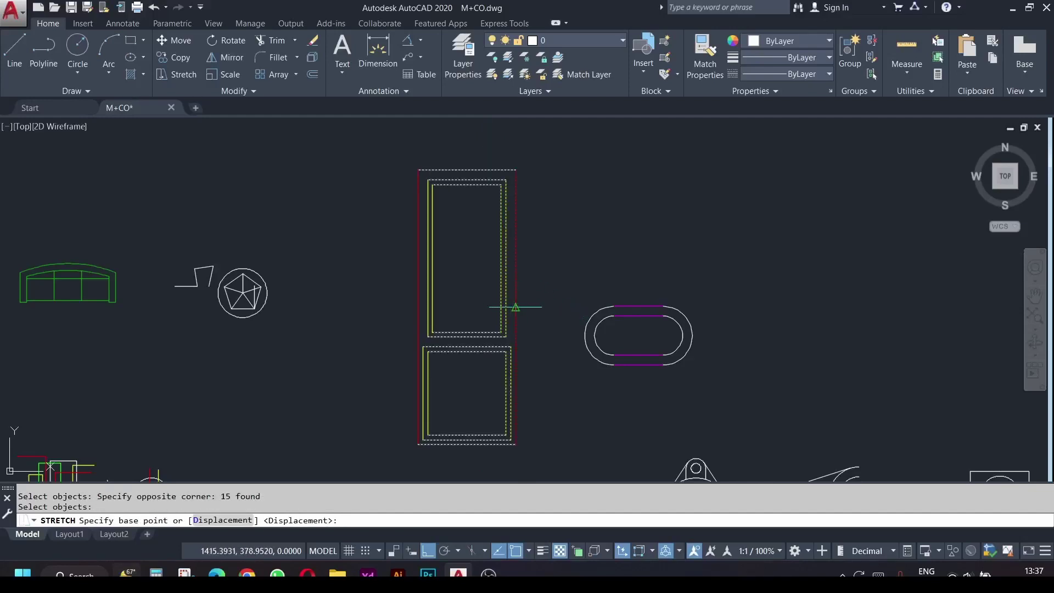
{"action": "left_click", "coordinate": [516, 307]}
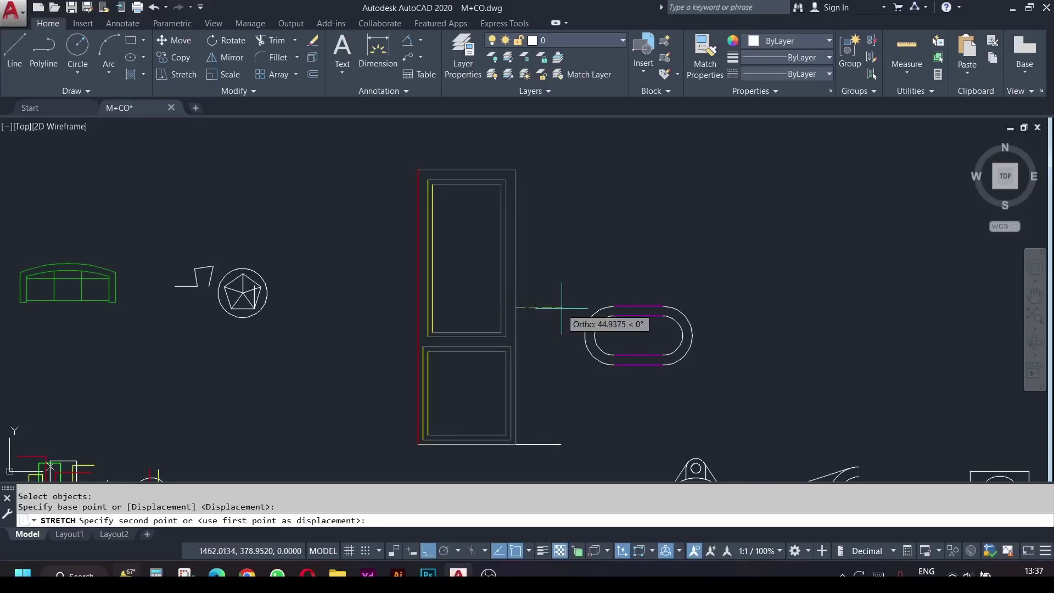
{"action": "key", "text": "Escape"}
{"action": "key", "text": "Escape"}
{"action": "scroll", "coordinate": [647, 357], "scroll_direction": "up", "scroll_amount": 4}
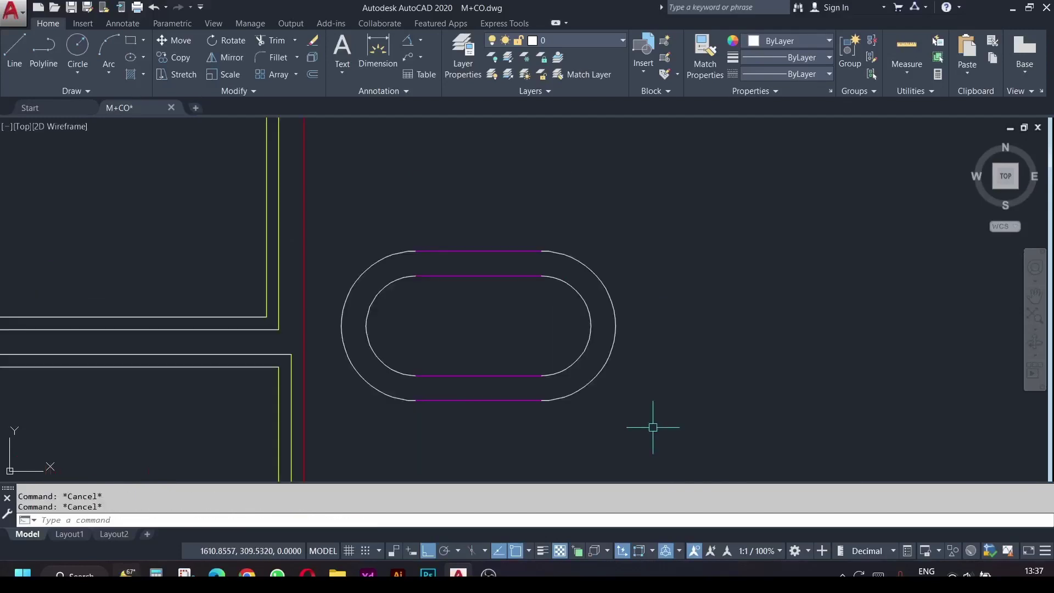
{"action": "left_click", "coordinate": [644, 438]}
{"action": "left_click", "coordinate": [565, 317]}
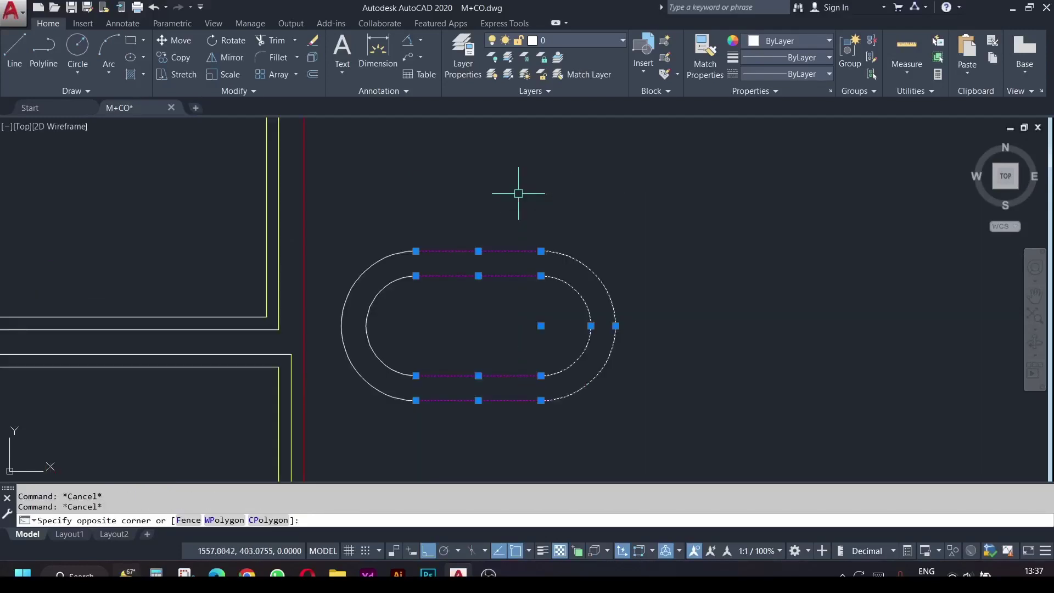
{"action": "left_click", "coordinate": [183, 74]}
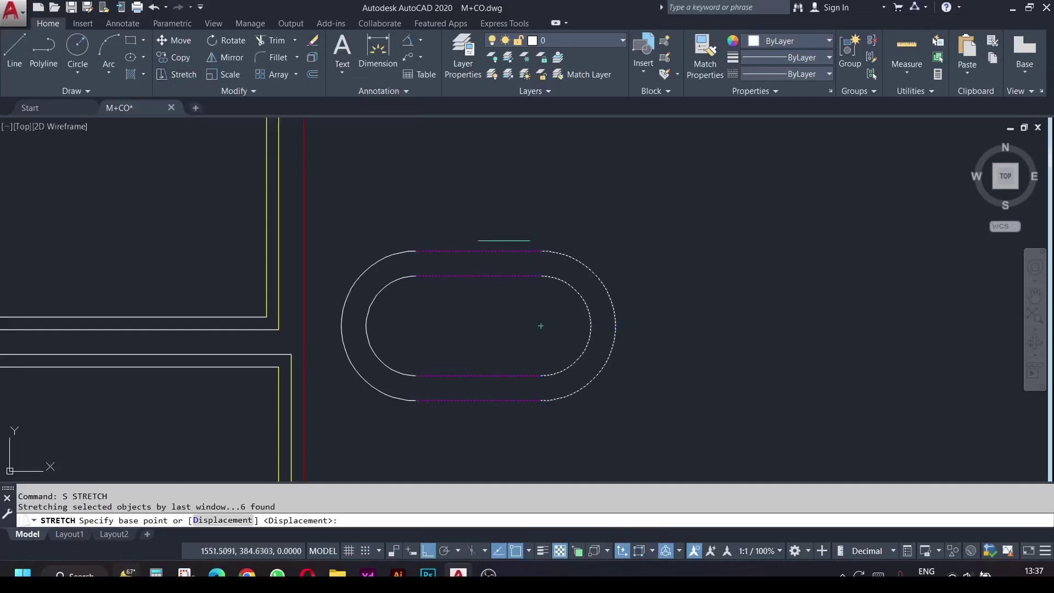
{"action": "key", "text": "Escape"}
Stretch the double-outlined oval's right end horizontally outward, using the inner right arc's midpoint as base point.
{"action": "left_click", "coordinate": [671, 416]}
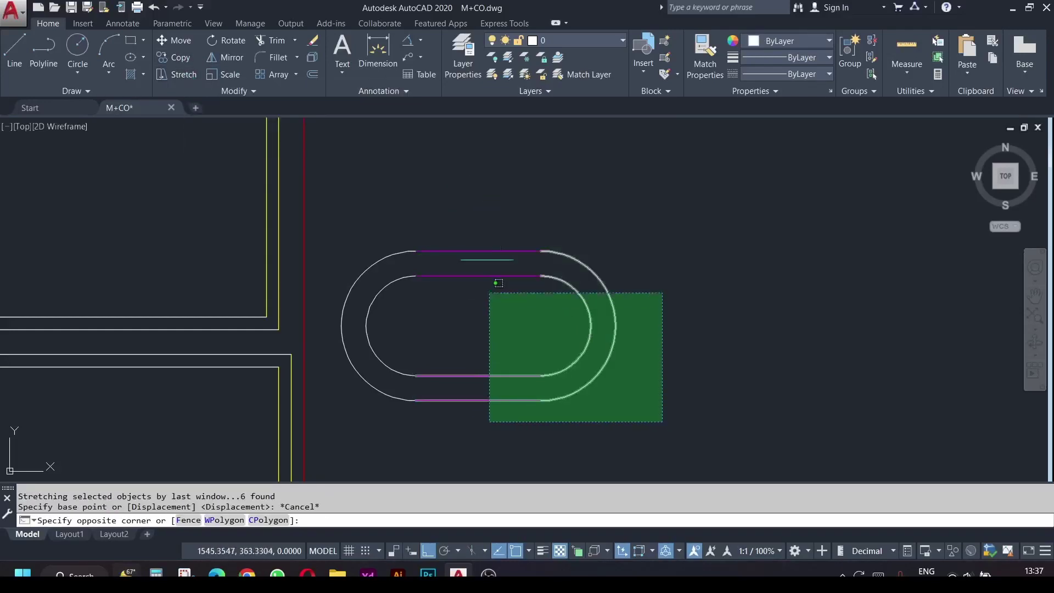
{"action": "left_click", "coordinate": [486, 209]}
{"action": "type", "text": "s"}
{"action": "key", "text": "Return"}
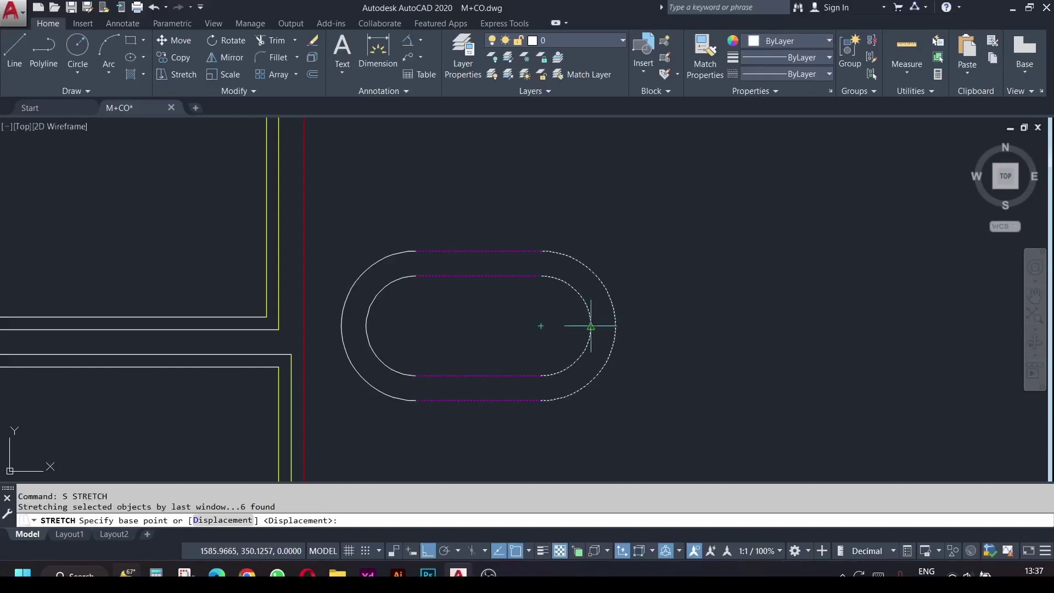
{"action": "left_click", "coordinate": [591, 325]}
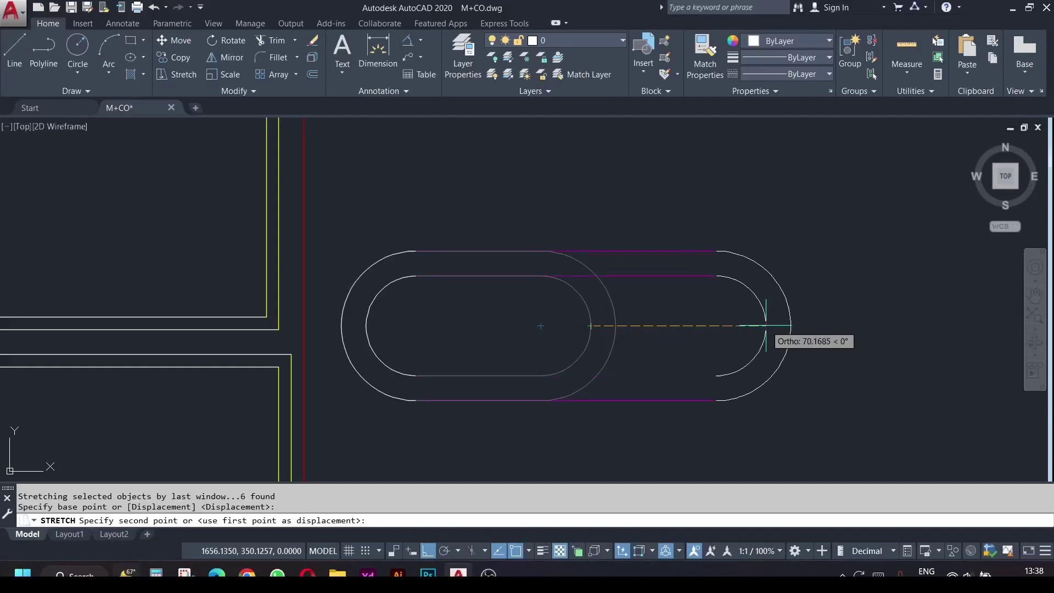
{"action": "left_click", "coordinate": [768, 325]}
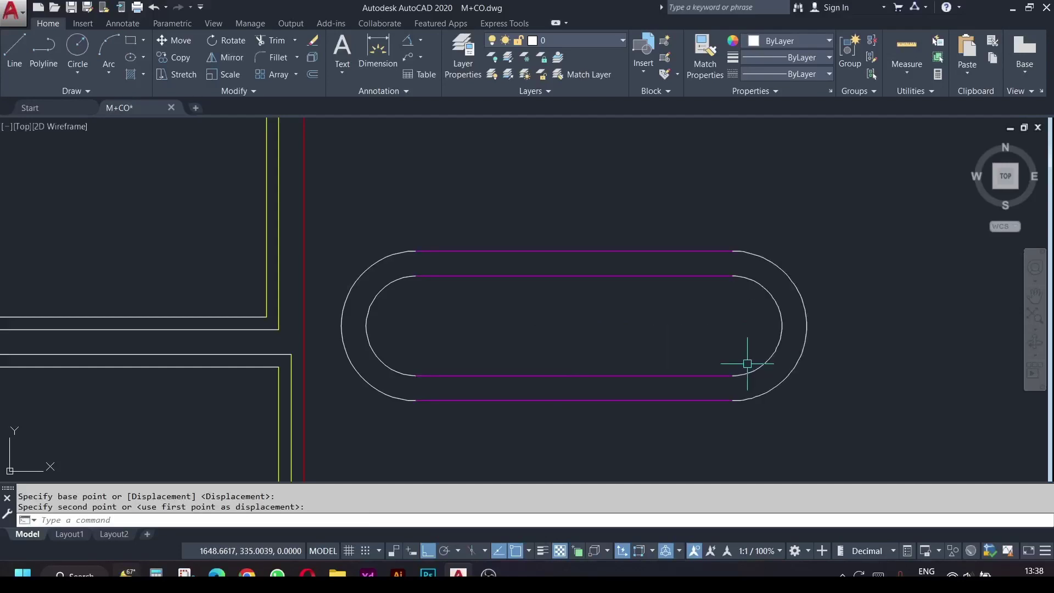